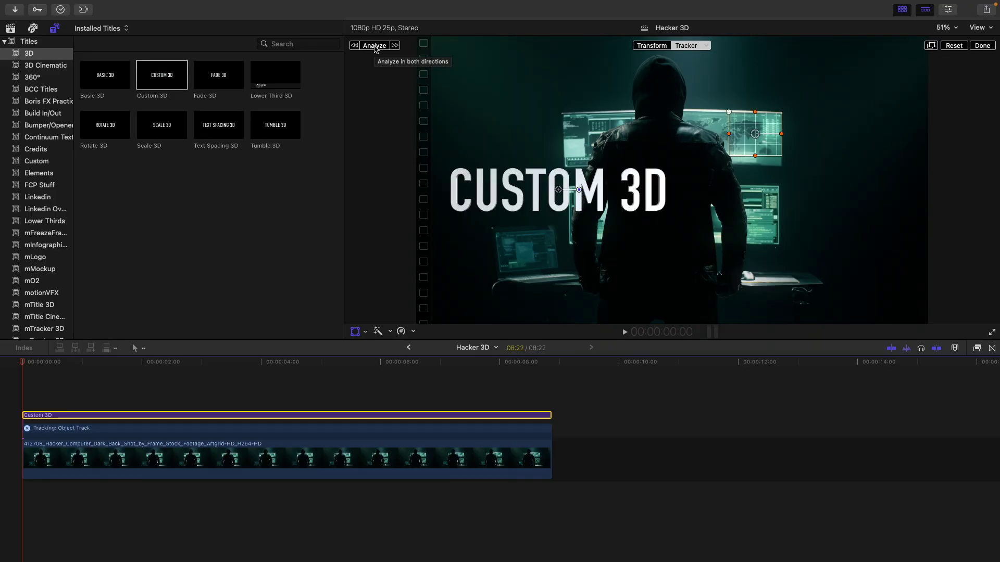
Analyze the monitor tracking, then lower the top clip's BCC Streaks Matte Range to 82.
click(374, 46)
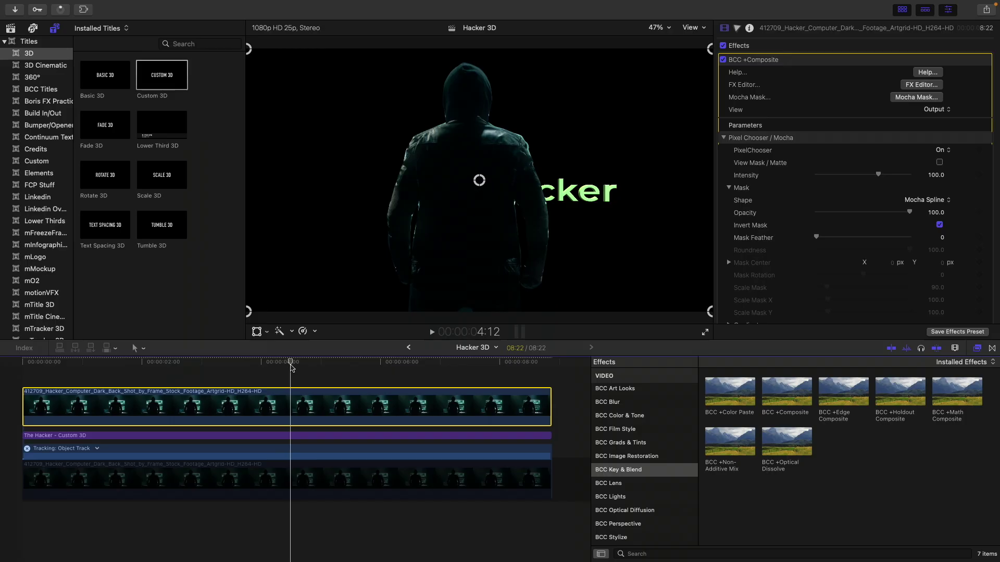
drag(276, 364, 271, 364)
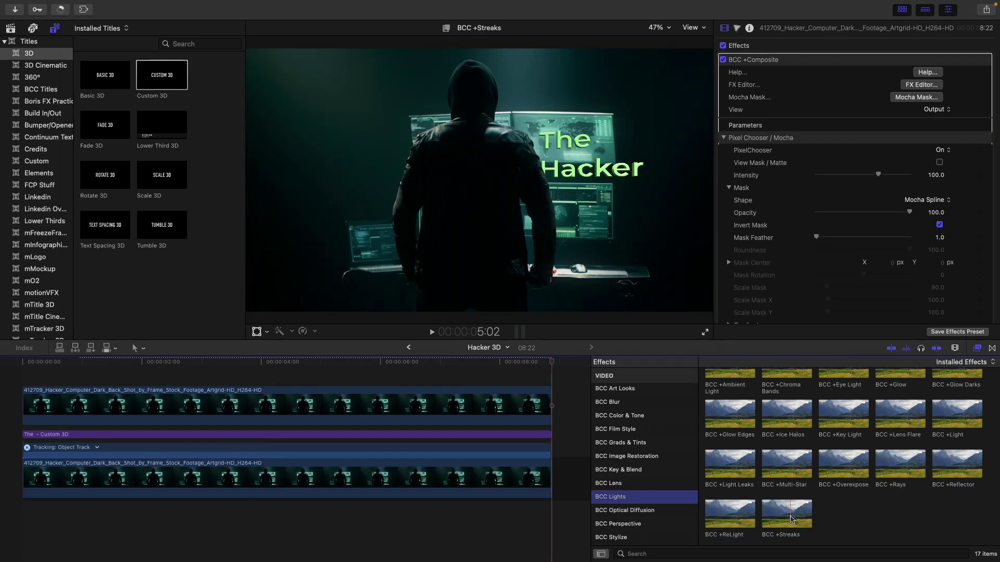
click(317, 397)
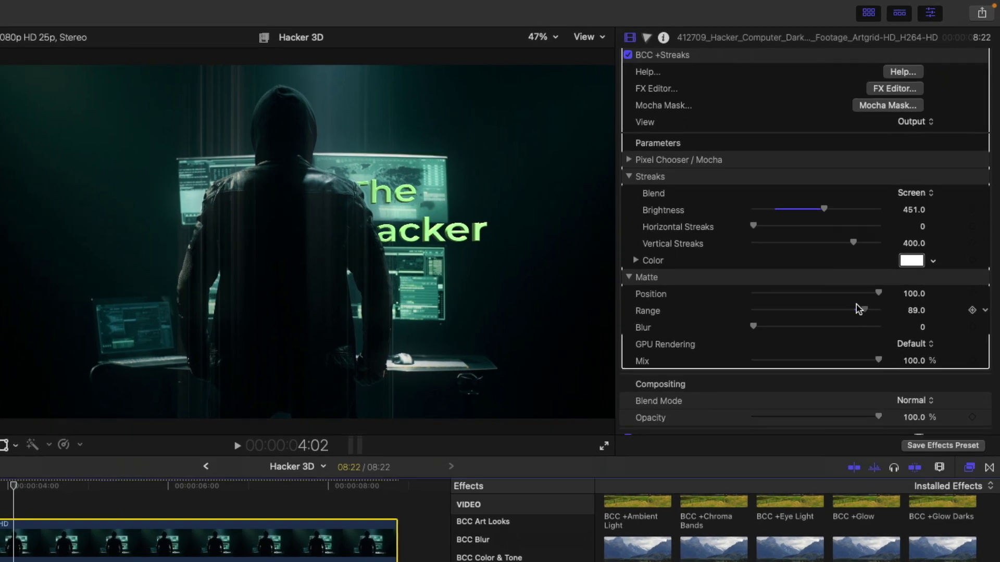
drag(856, 309, 854, 308)
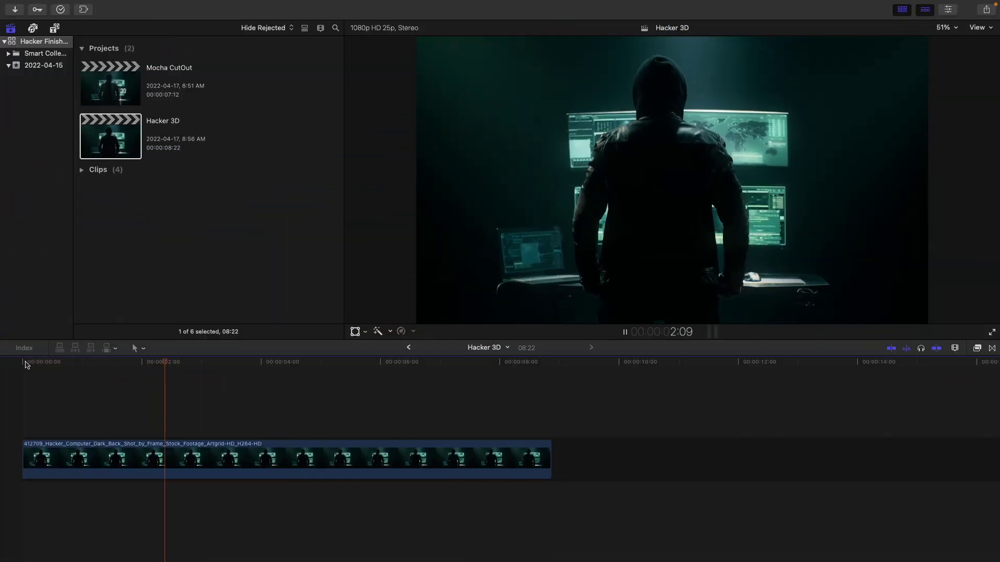
From the footage start, drag the Custom 3D title from the 3D titles onto the viewer.
key(space)
click(25, 365)
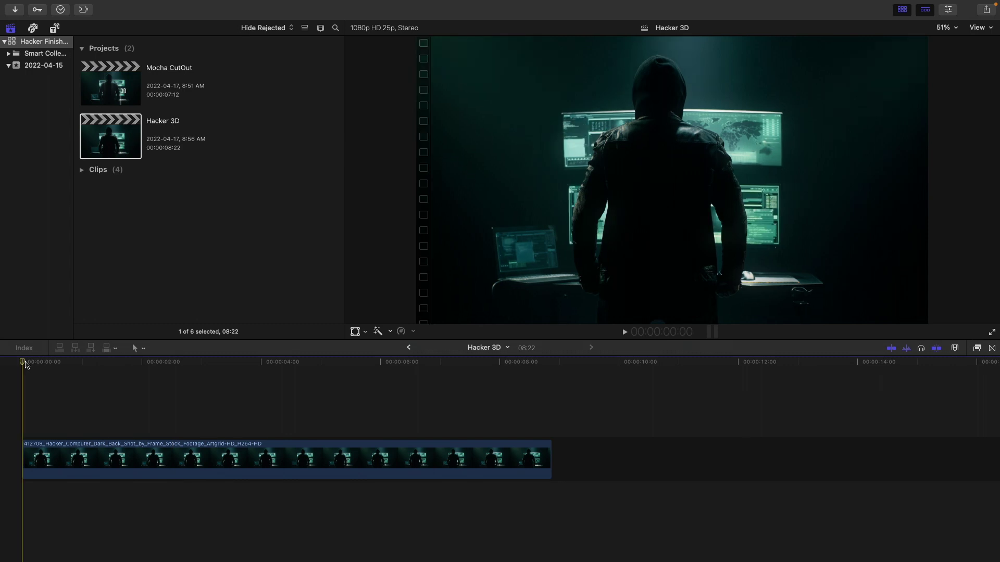
click(55, 28)
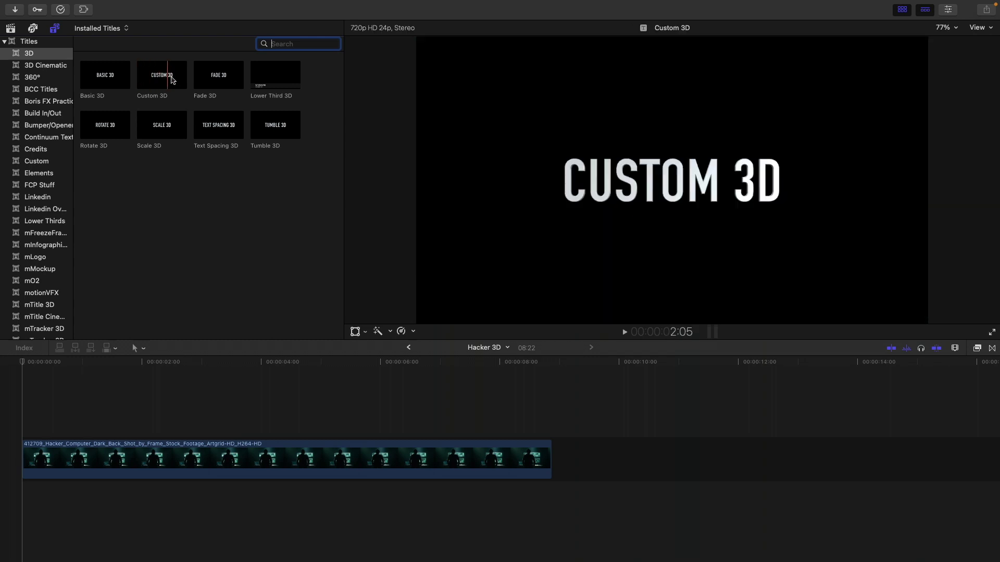
click(152, 79)
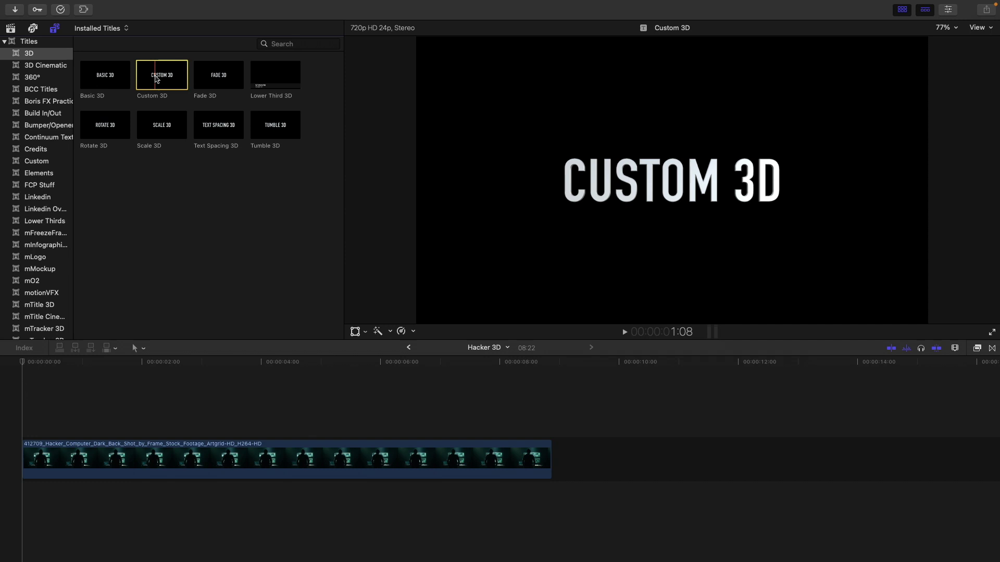
mouse_move(155, 79)
mouse_down()
mouse_move(690, 166)
mouse_move(776, 153)
mouse_up()
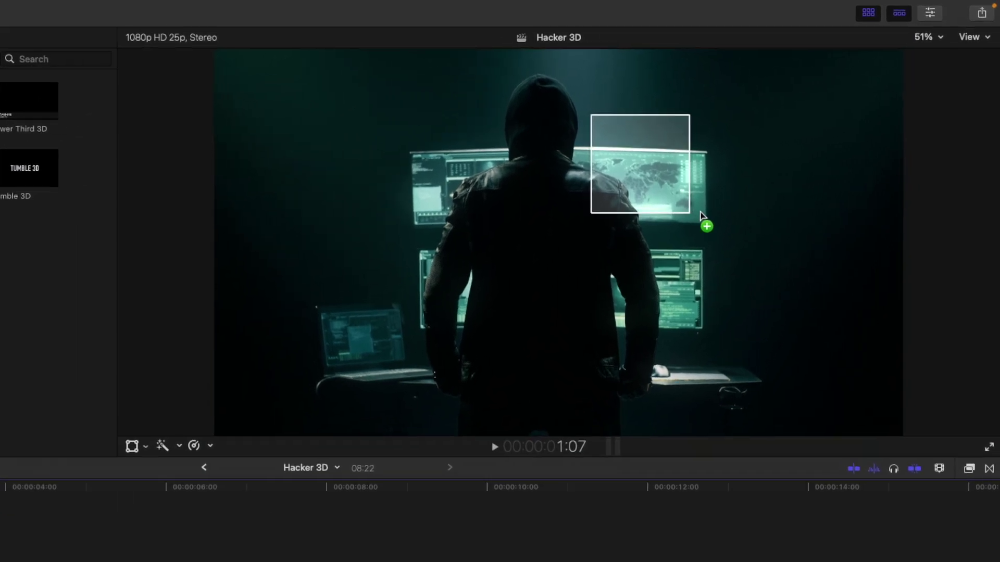
Drop Custom 3D on the upper-right monitor, fit the tracker box, and move the title left and down.
drag(697, 219, 698, 219)
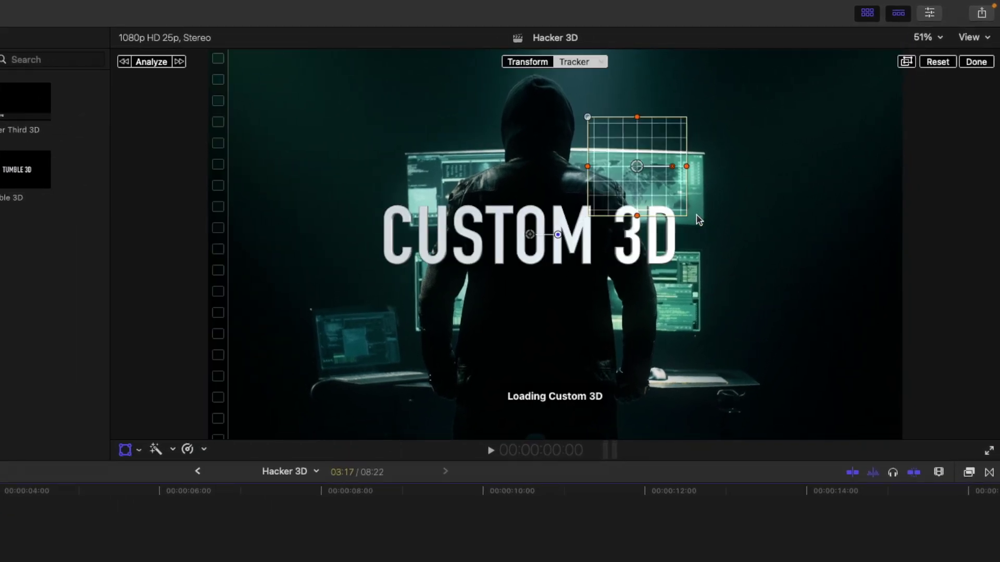
mouse_move(638, 176)
mouse_down()
mouse_move(674, 179)
mouse_move(657, 185)
mouse_move(692, 174)
mouse_up()
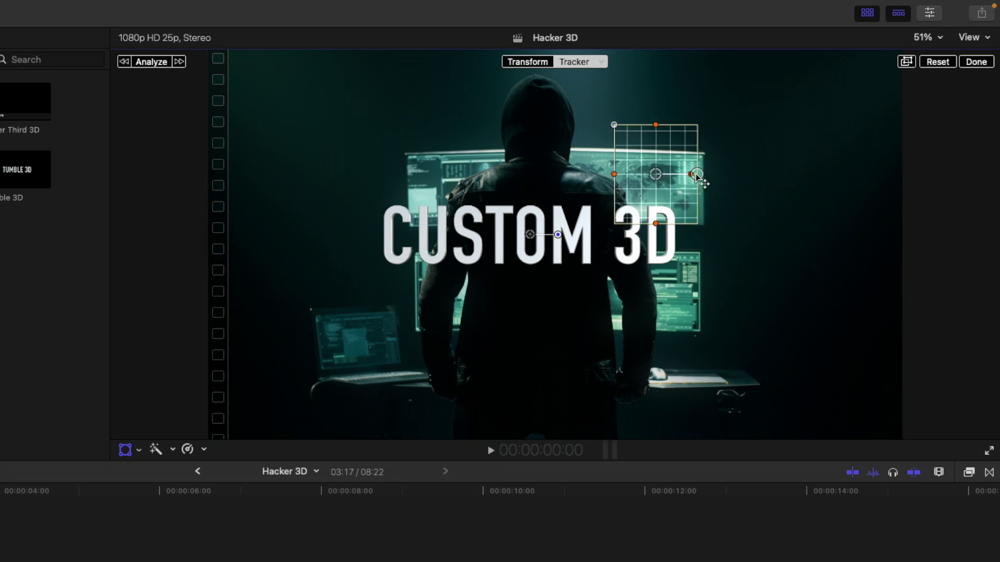
drag(655, 127, 654, 145)
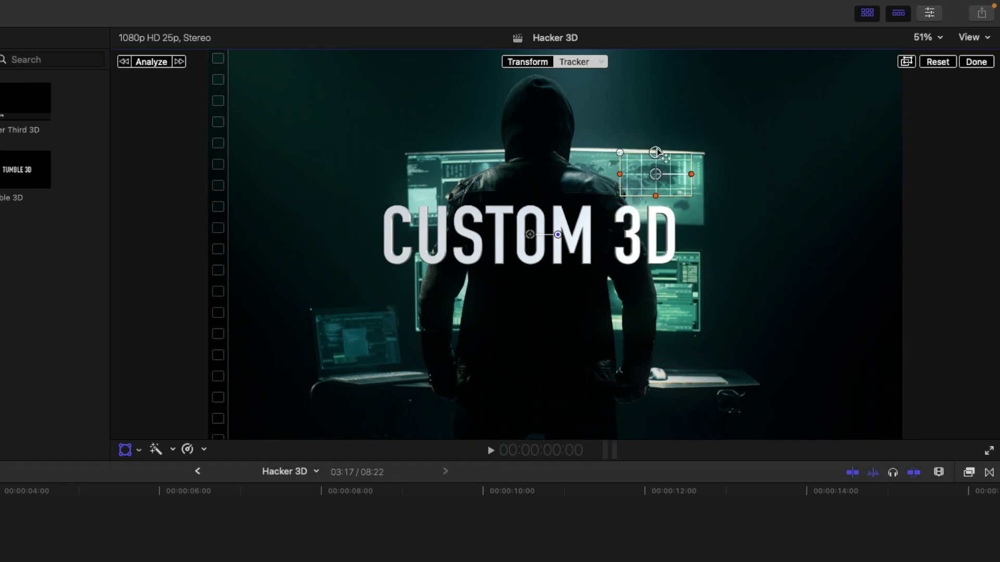
drag(654, 206, 667, 213)
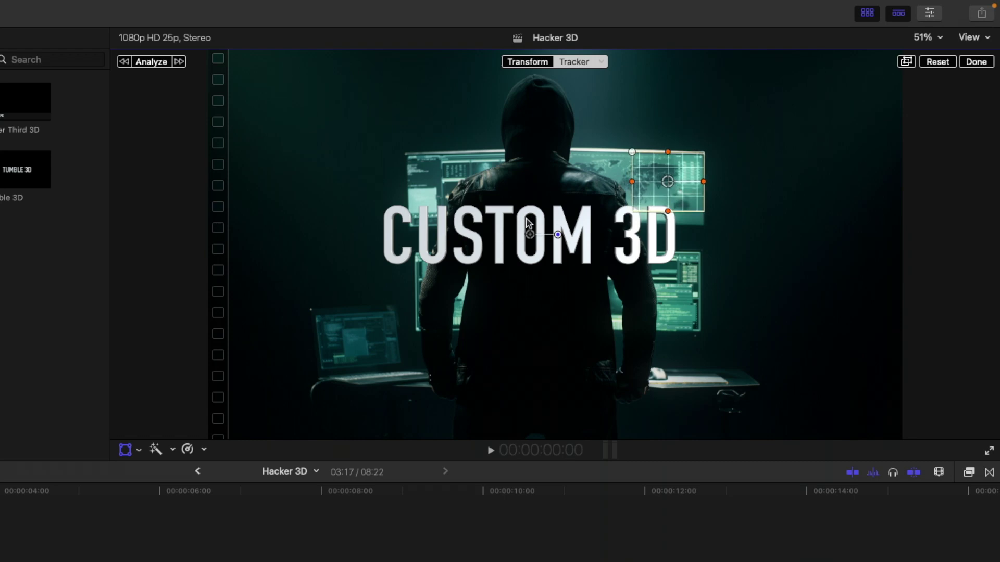
mouse_move(531, 238)
mouse_down()
mouse_move(382, 260)
mouse_move(401, 257)
mouse_up()
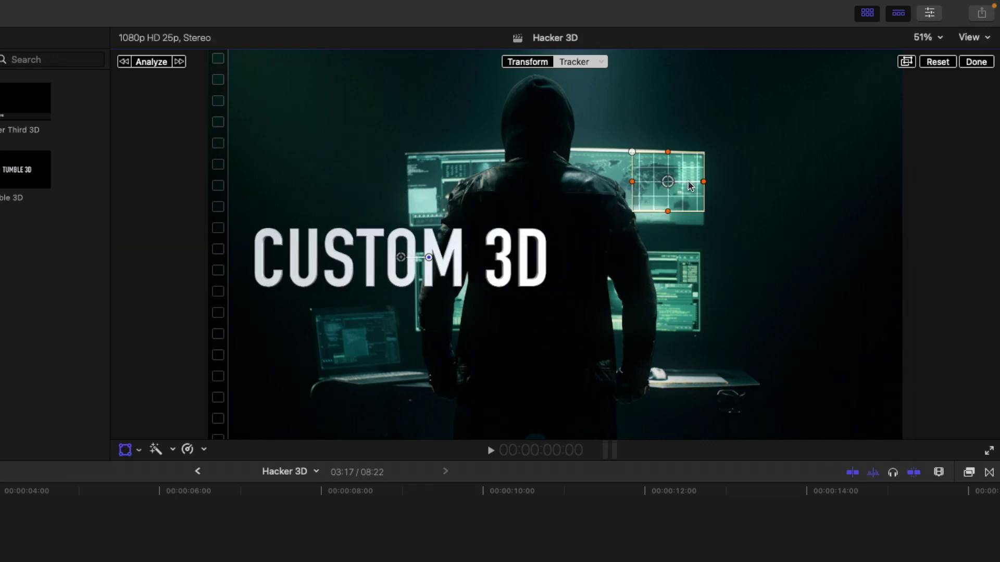
click(602, 64)
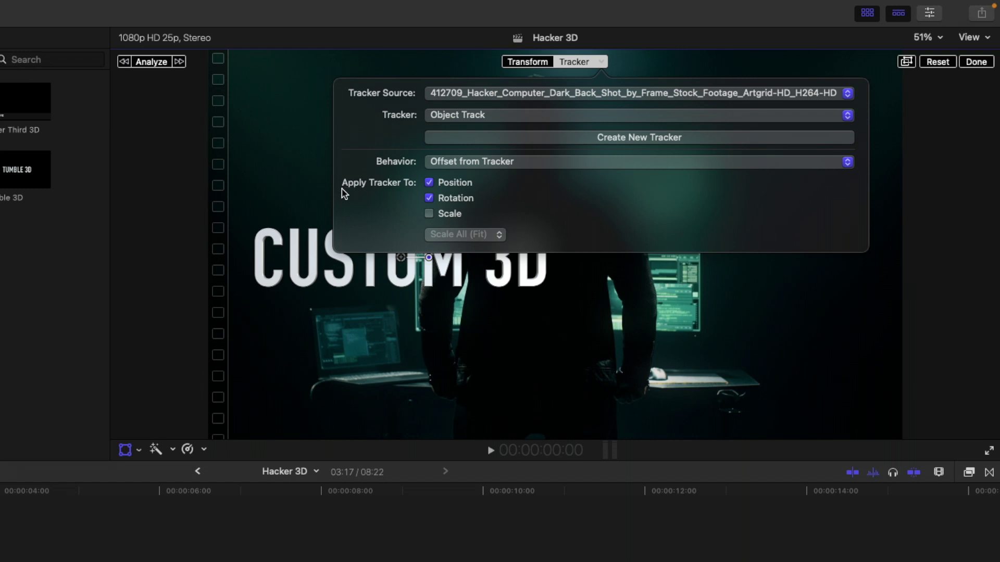
click(428, 214)
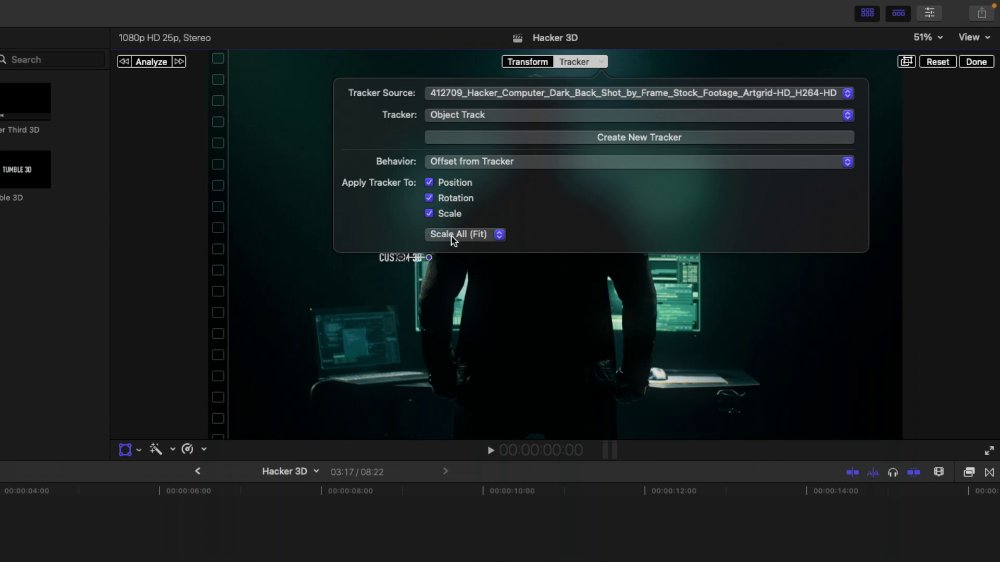
click(428, 214)
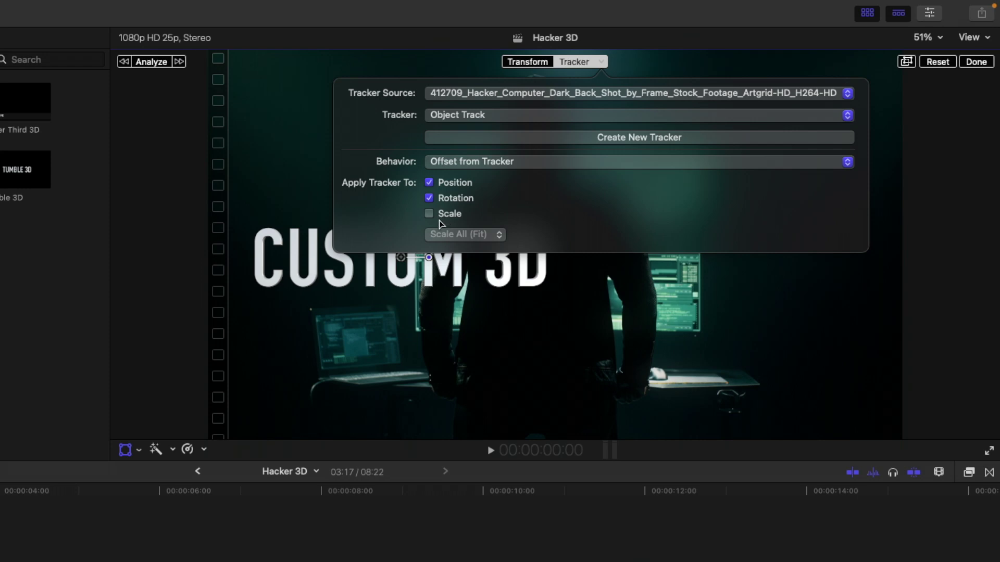
click(602, 63)
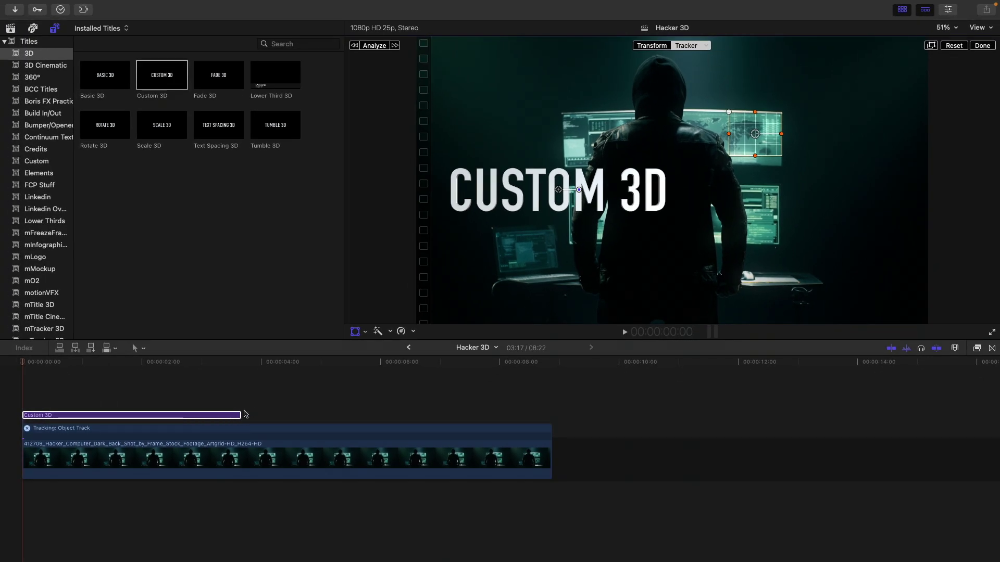
Extend the Custom 3D title to the full footage length and analyze its tracking.
drag(238, 415, 551, 415)
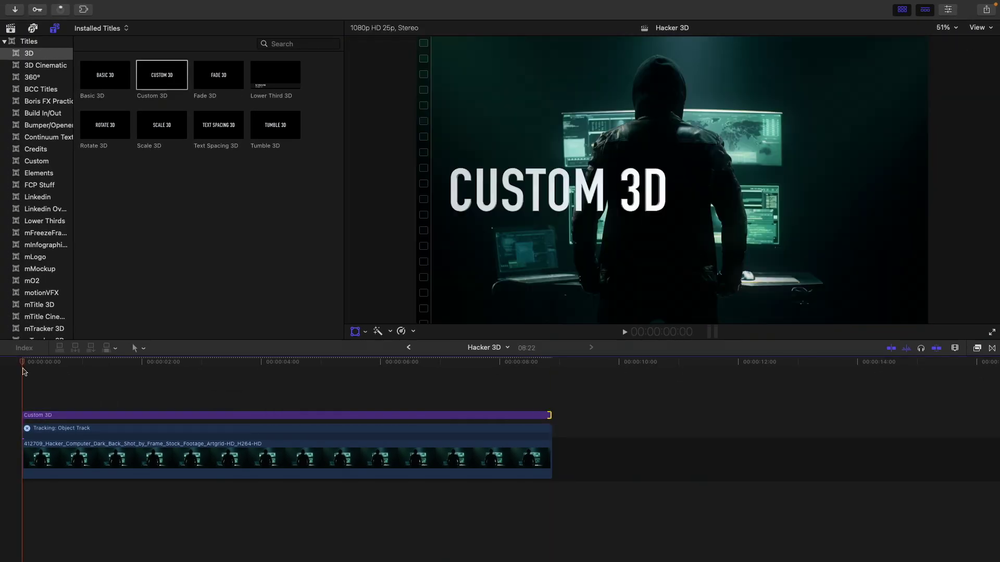
click(34, 417)
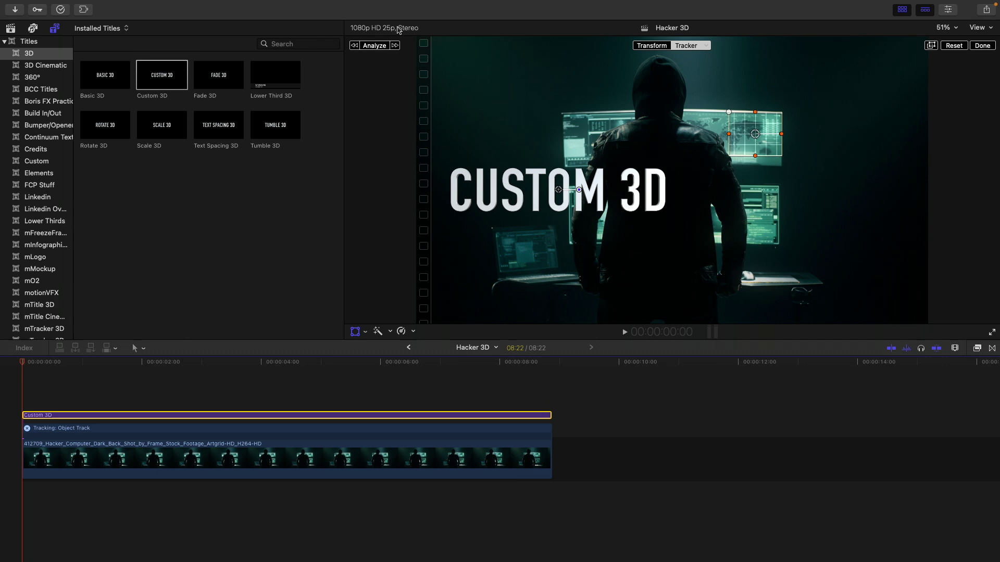
click(372, 48)
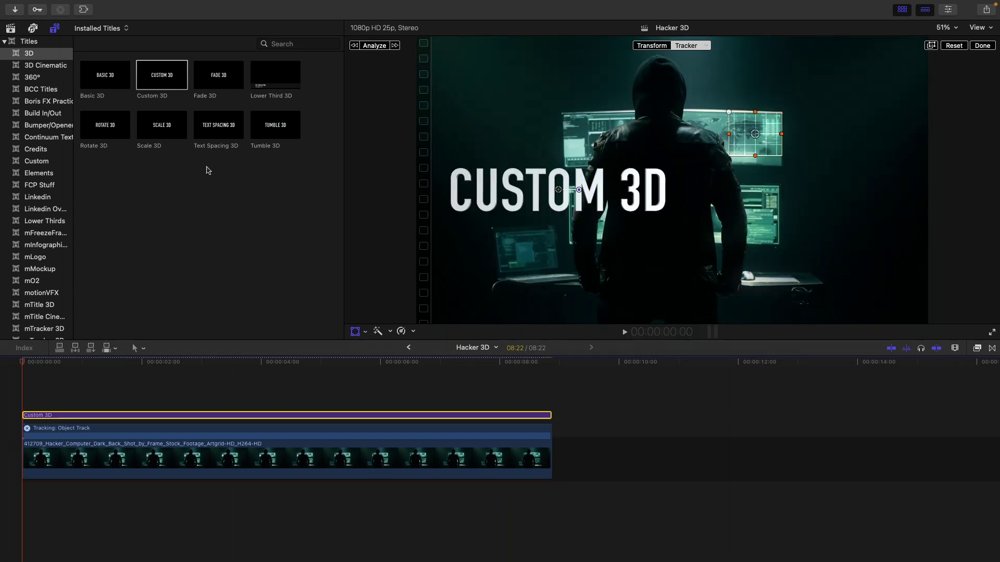
Play back the tracked title from the start, then select the hacker footage clip.
key(space)
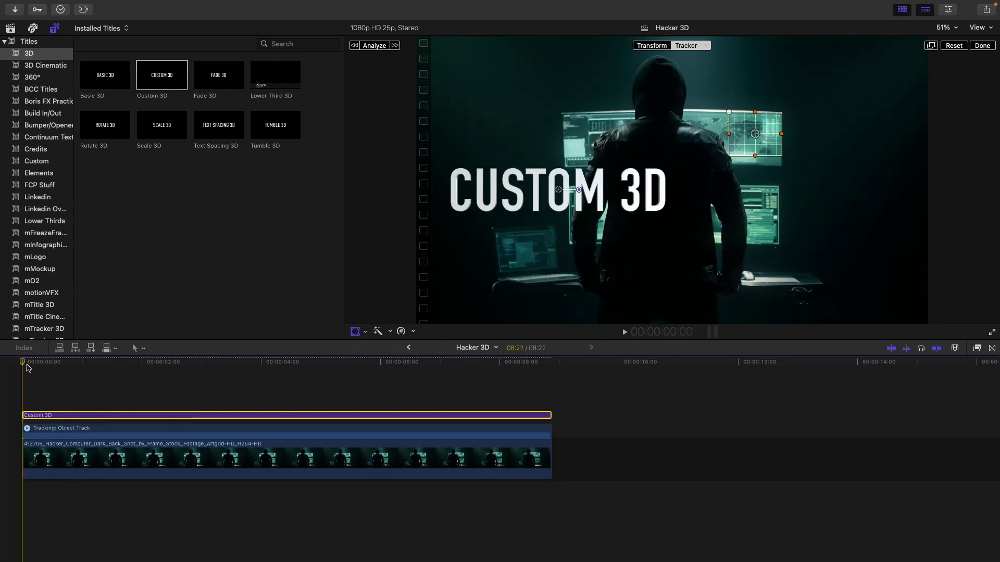
key(Home)
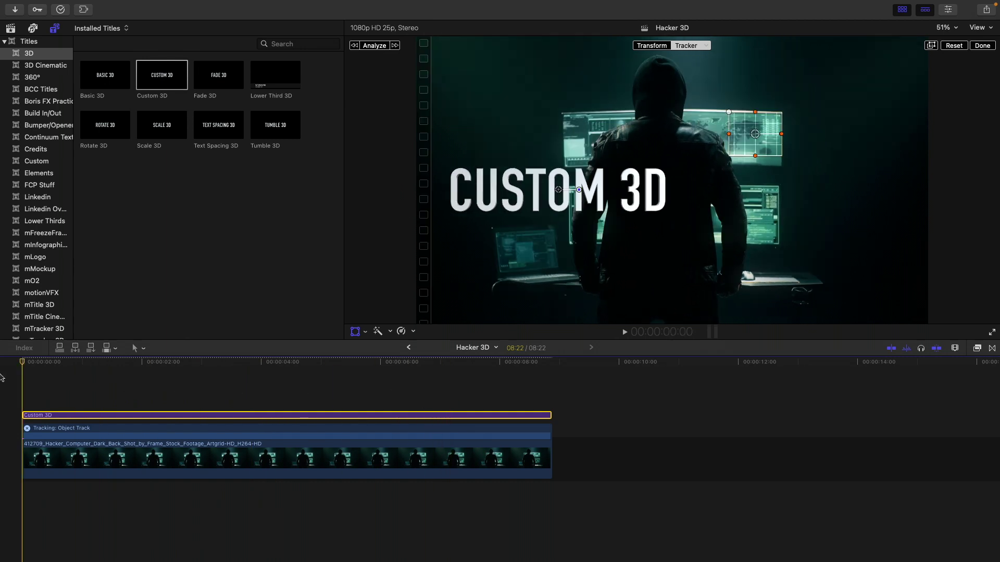
key(space)
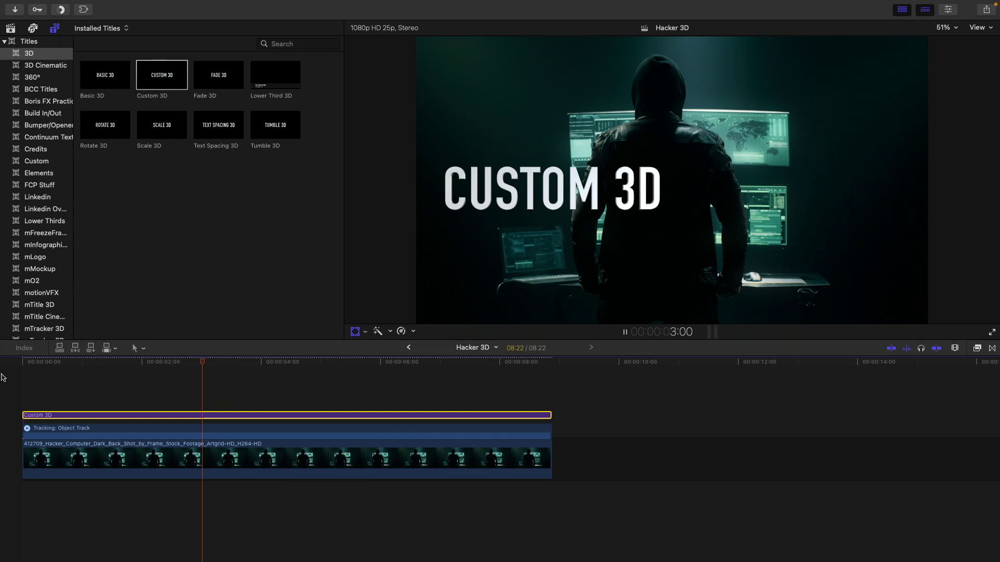
key(space)
key(Home)
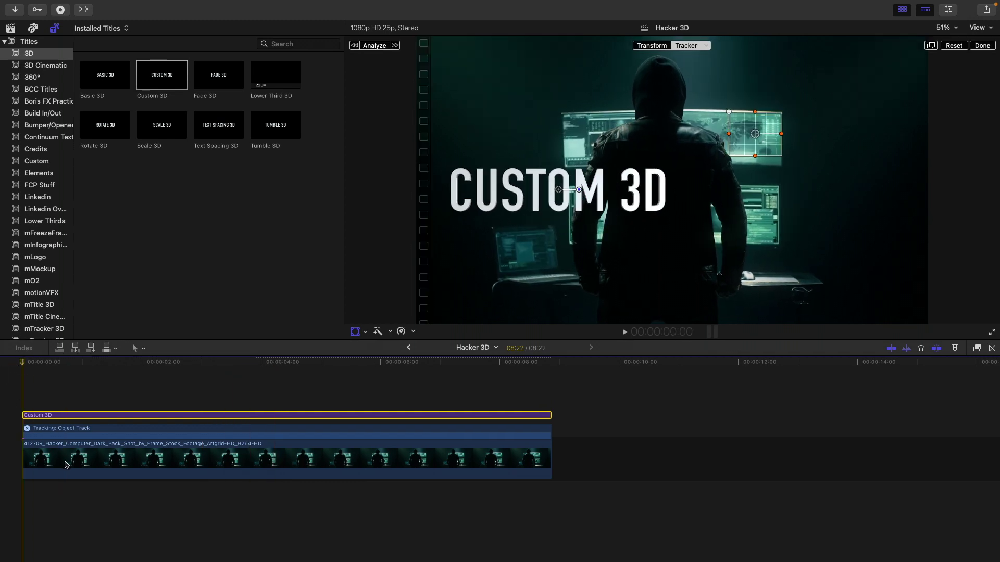
click(66, 464)
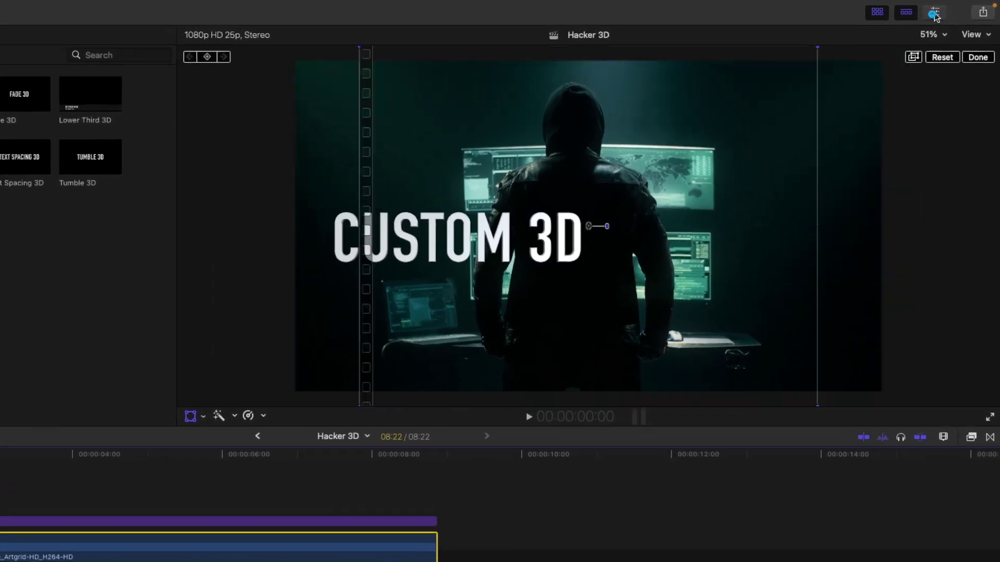
Set the tracker Analysis Method to Point Cloud and re-analyze the title's tracking.
key(super+4)
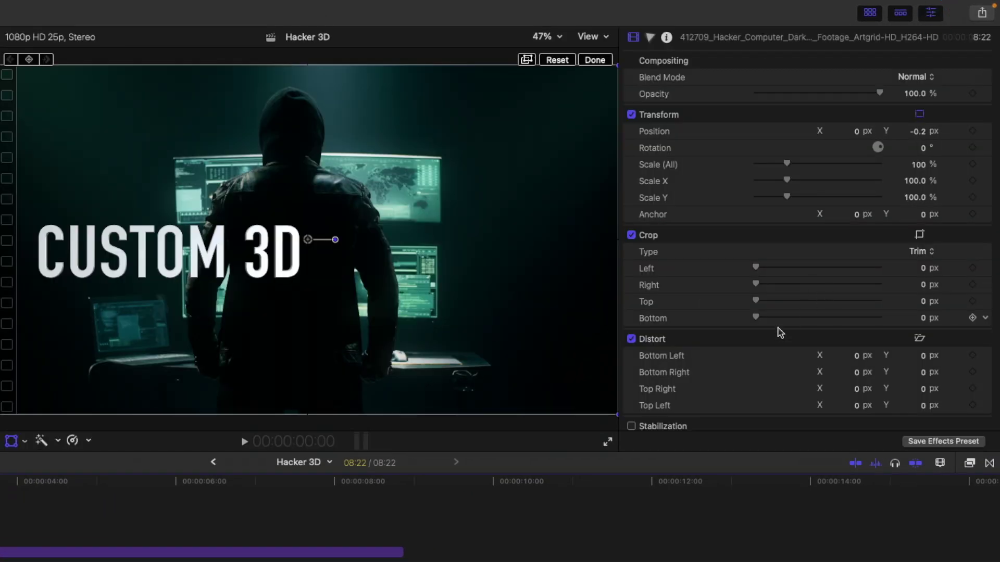
scroll(761, 344, down, 5)
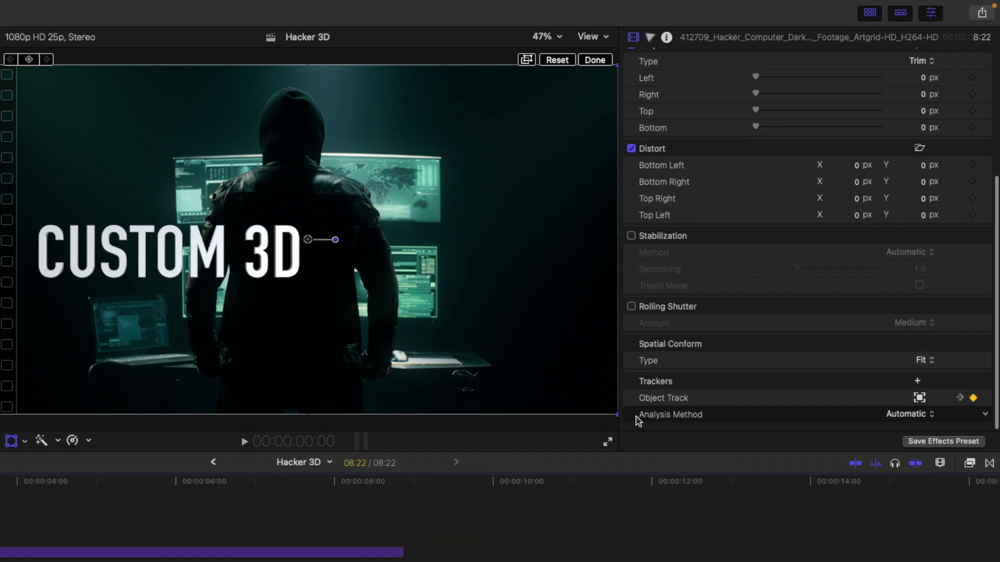
click(922, 417)
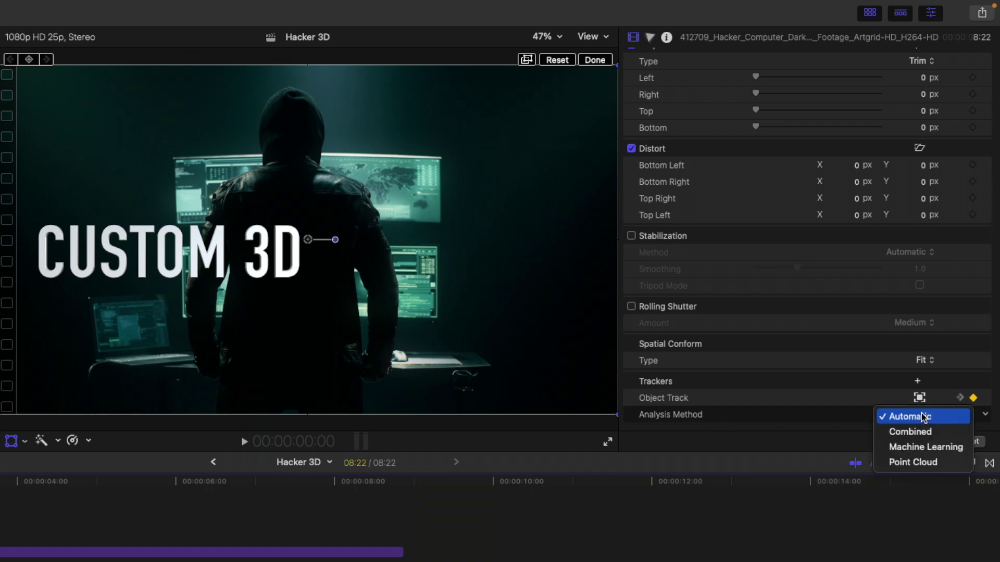
click(919, 464)
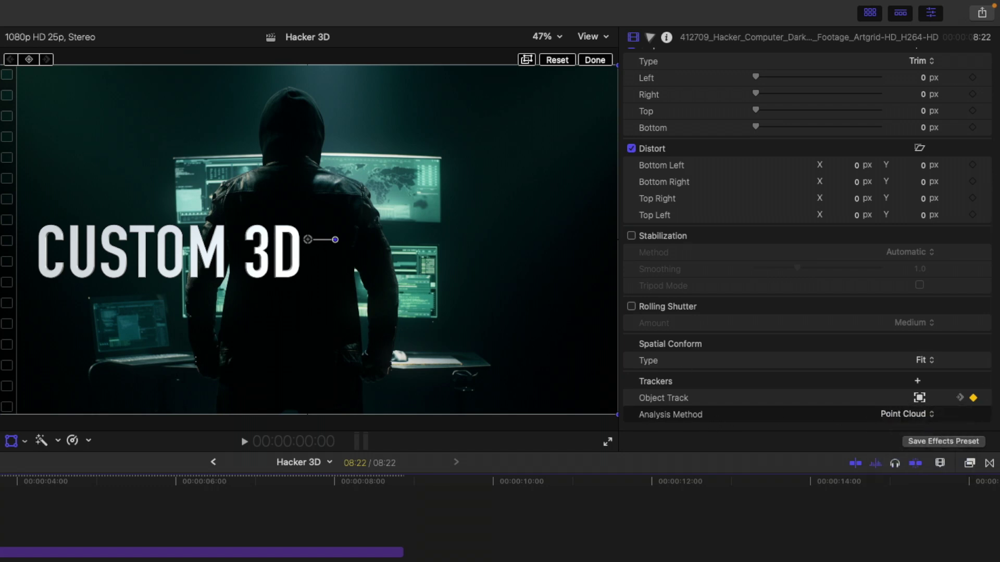
click(919, 398)
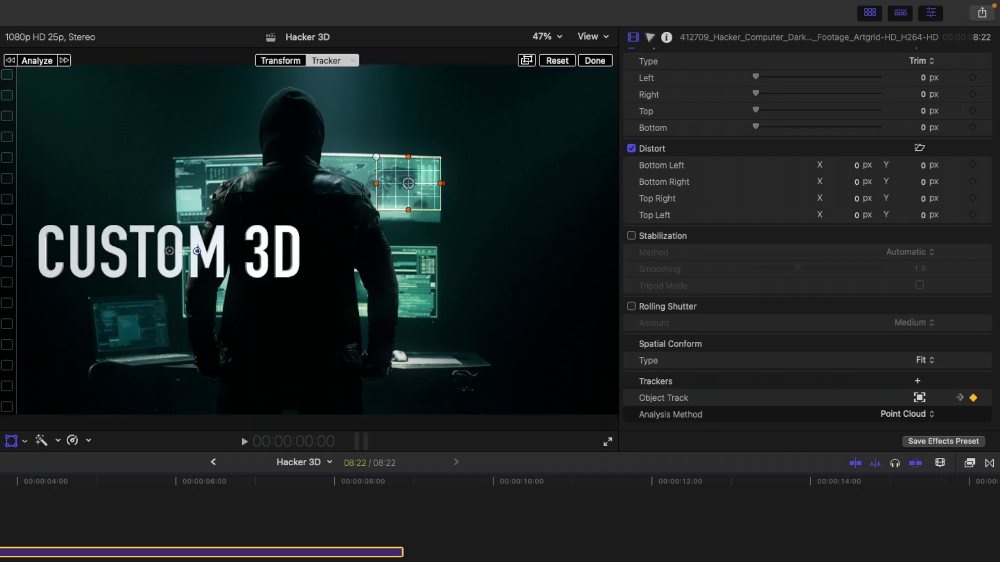
click(38, 61)
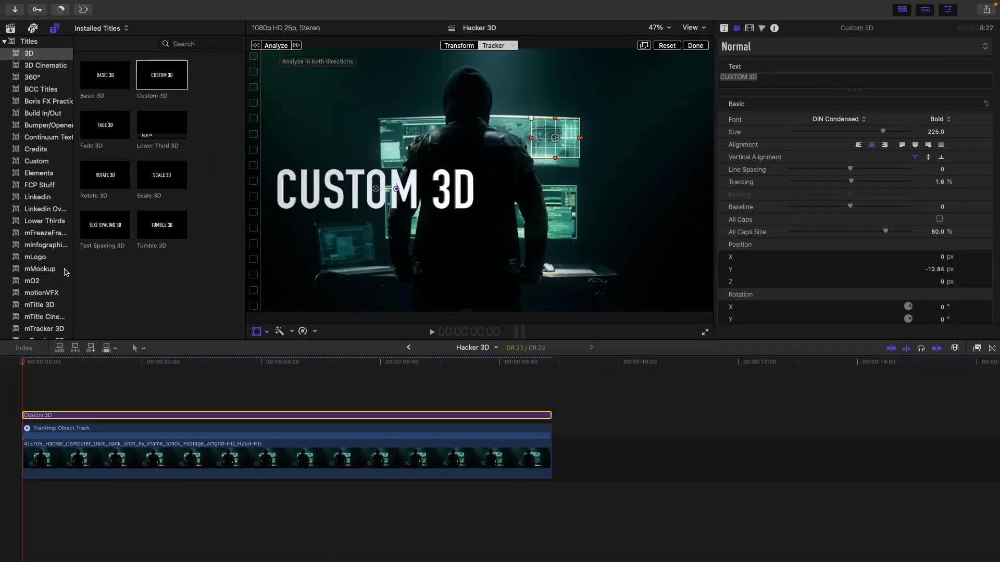
Review the tracked title full screen, then show its transform and tracking onscreen controls.
click(704, 333)
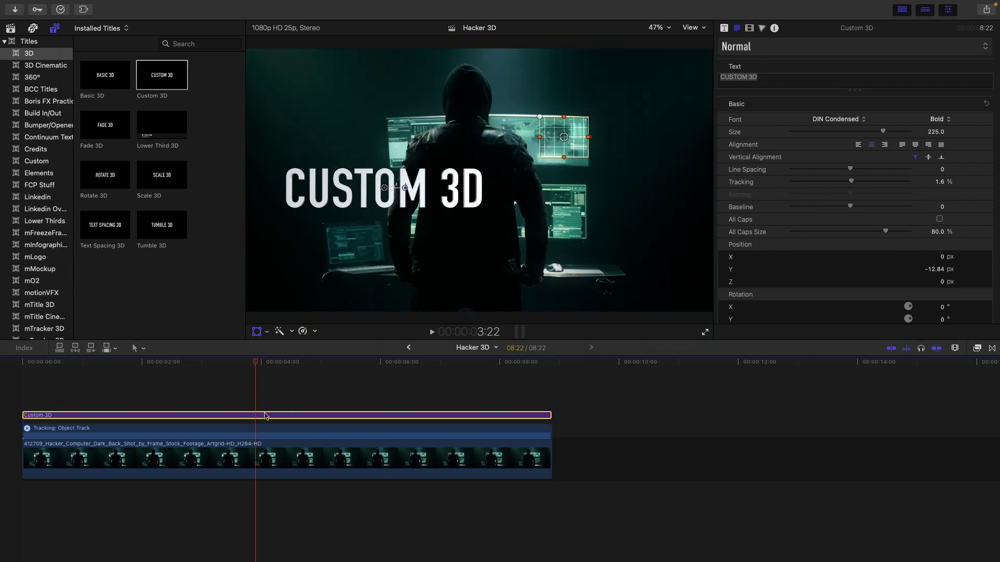
key(shift+t)
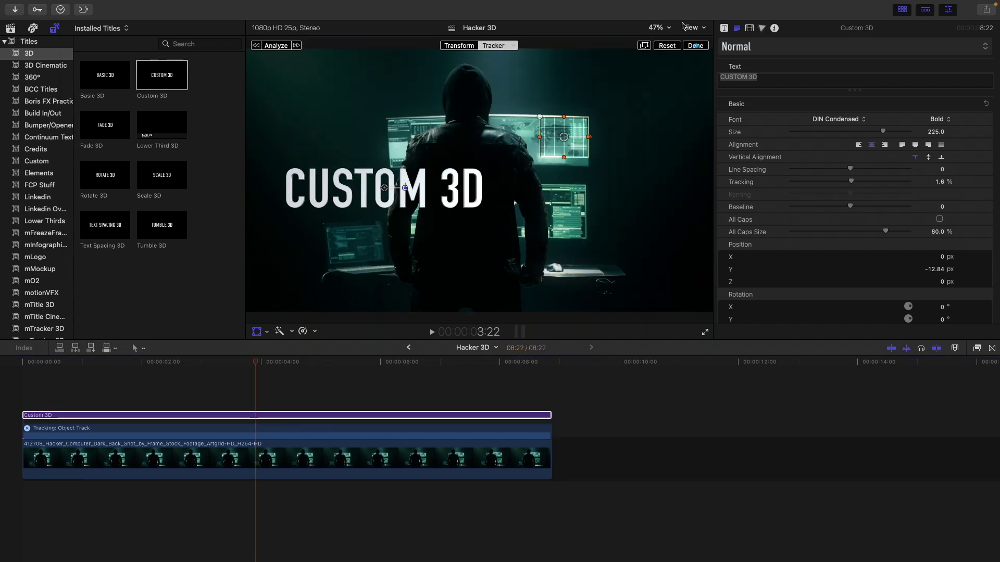
Dismiss the tracking controls and change the title text to 'The Hacker'.
click(695, 45)
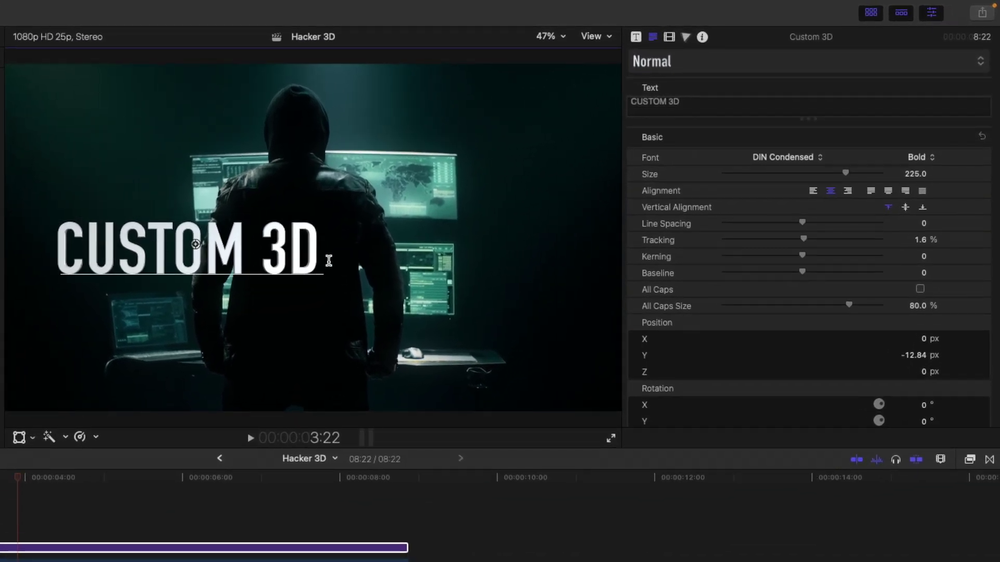
double_click(195, 243)
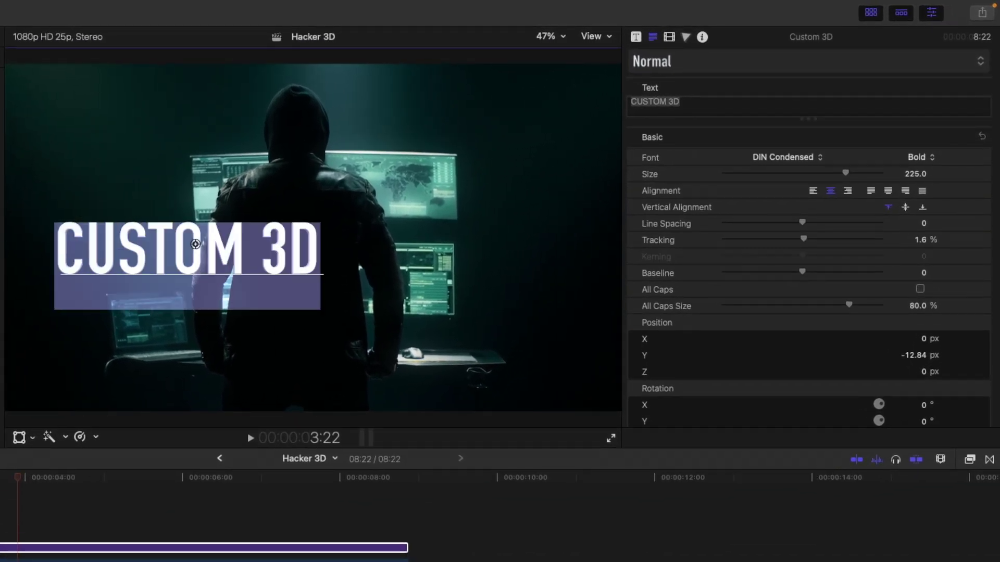
text(The Hav)
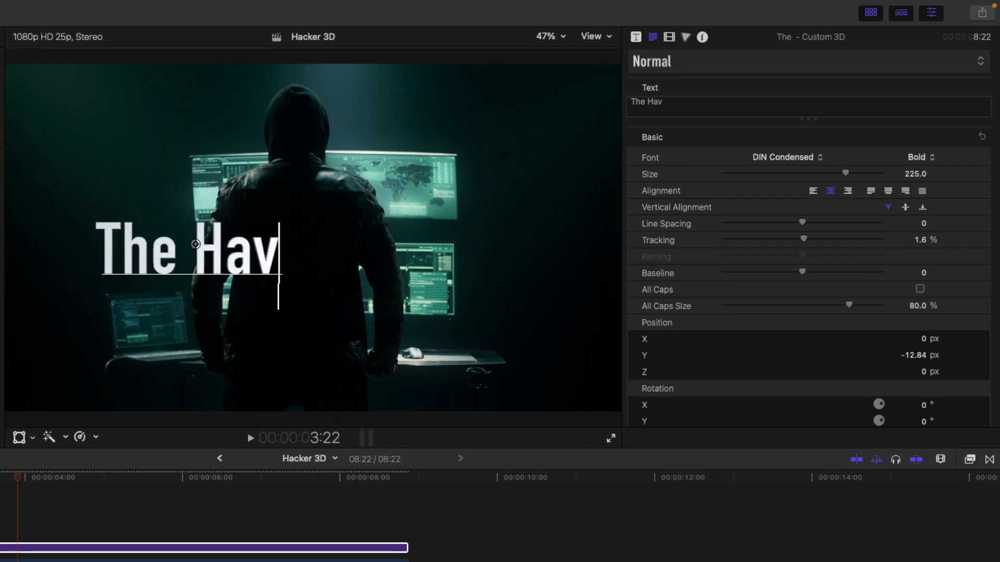
key(BackSpace)
text(cker)
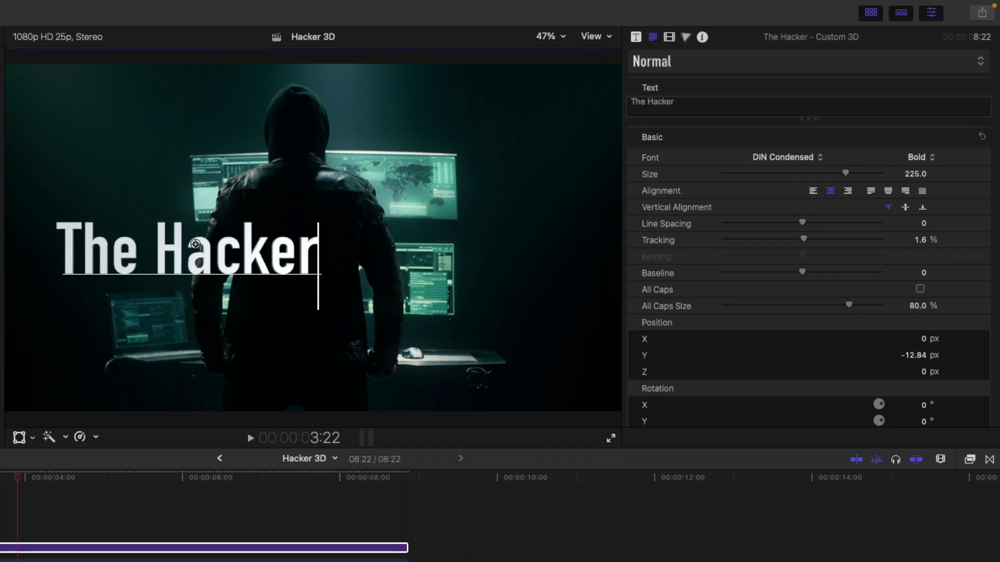
key(Escape)
Set the title font to Montserrat SemiBold at size 191.
click(786, 157)
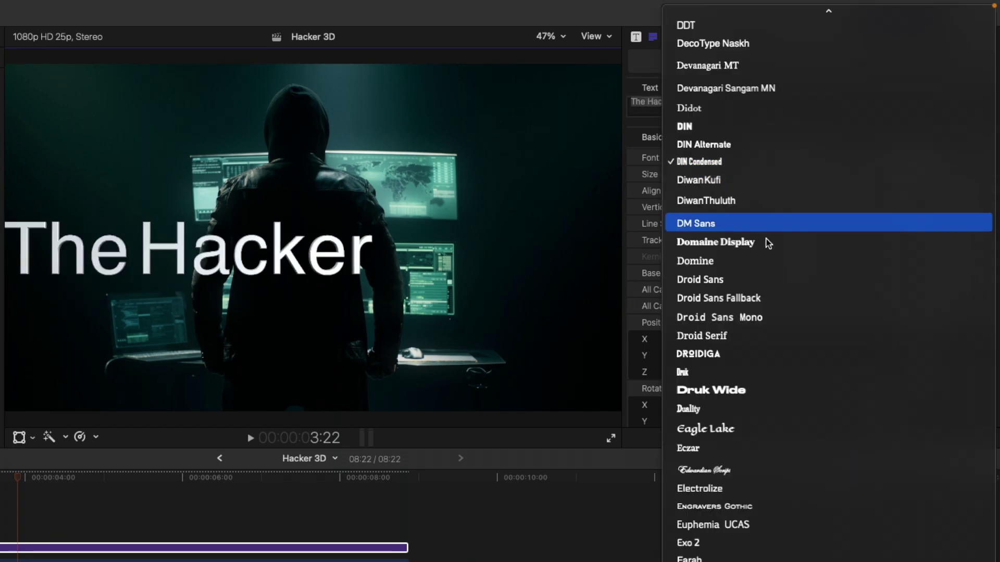
scroll(707, 250, down, 10)
scroll(707, 250, down, 10)
scroll(765, 250, down, 10)
scroll(764, 250, down, 5)
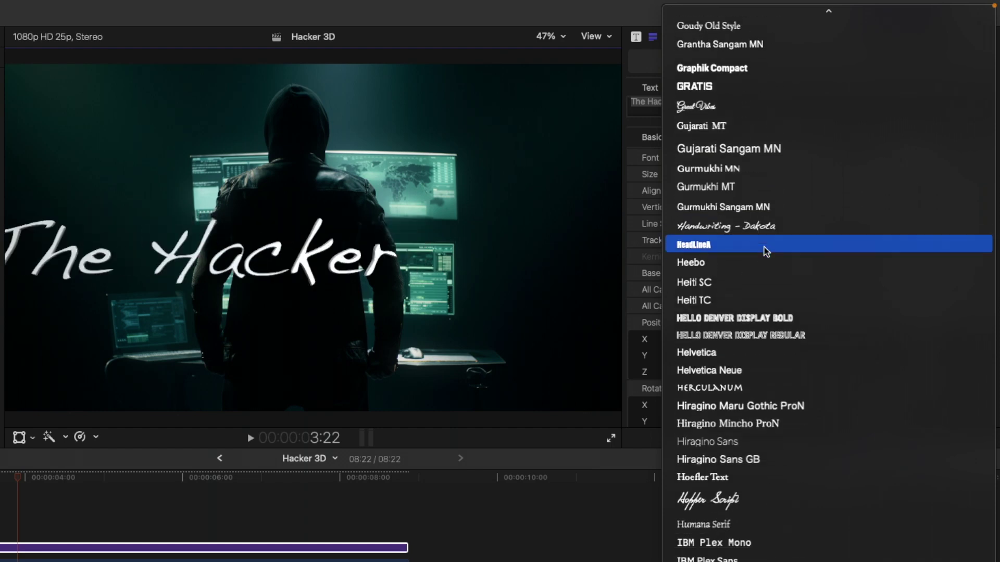
scroll(765, 250, down, 5)
scroll(765, 249, down, 5)
scroll(765, 251, down, 5)
scroll(765, 250, down, 5)
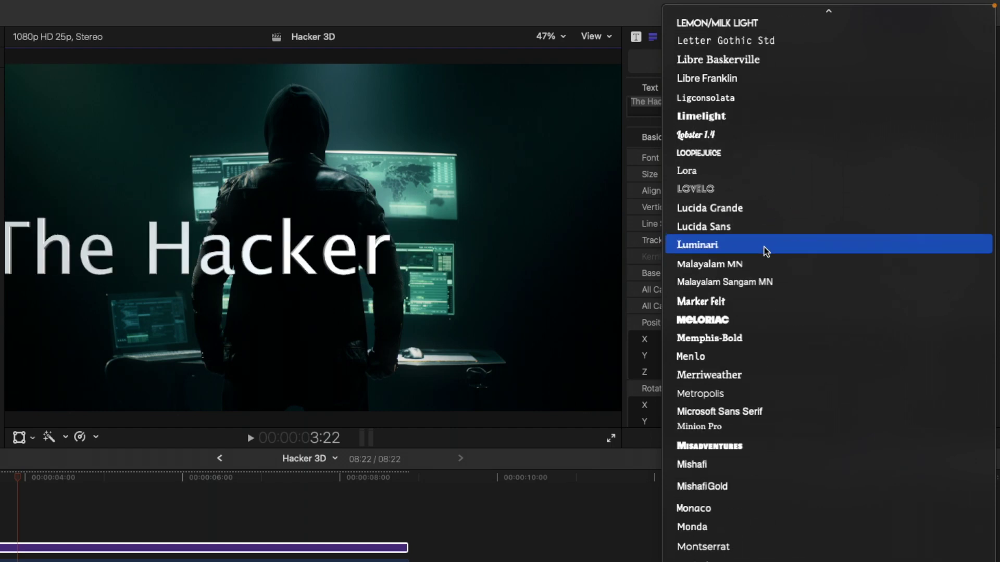
scroll(765, 250, down, 5)
click(754, 170)
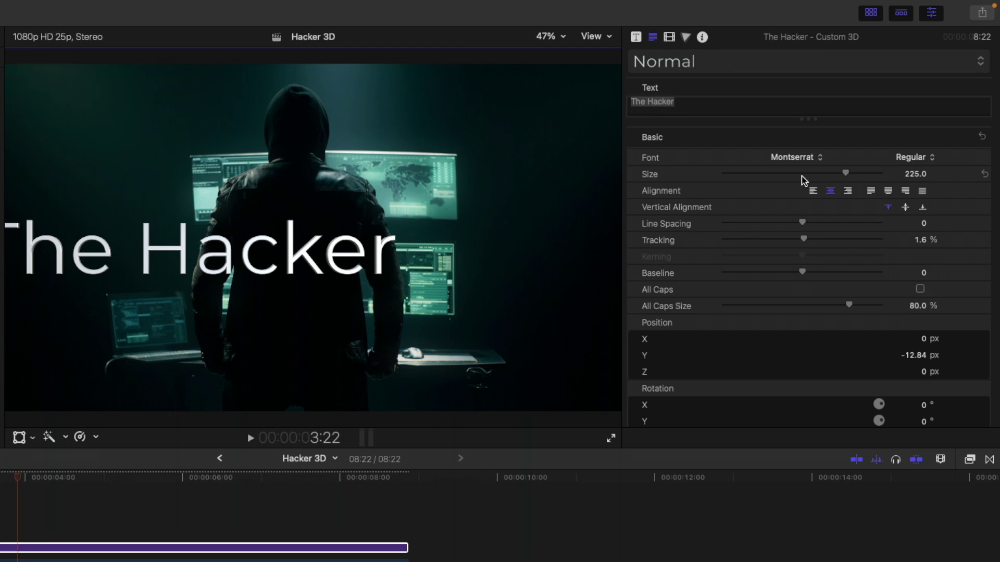
drag(844, 175, 827, 171)
click(904, 160)
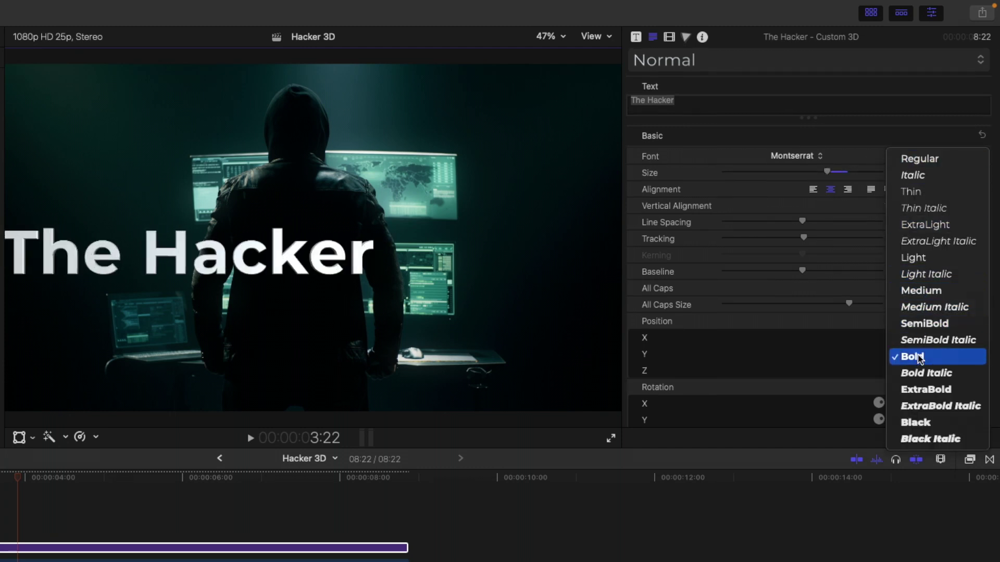
click(918, 328)
Move The Hacker title right and back in depth, with its size at 161.
drag(153, 247, 153, 242)
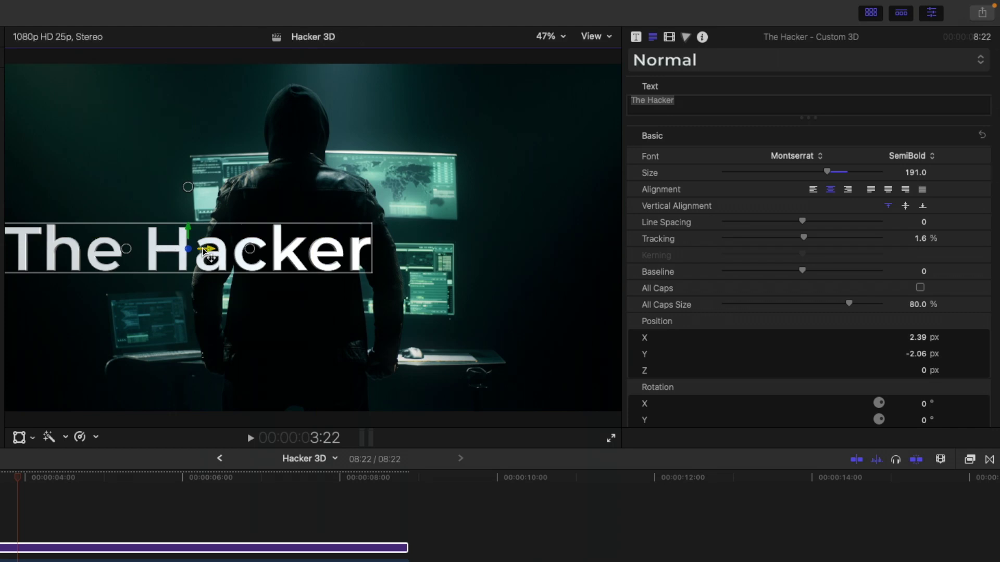
mouse_move(207, 251)
mouse_down()
mouse_move(379, 249)
mouse_move(230, 251)
mouse_move(299, 248)
mouse_up()
drag(827, 172, 792, 172)
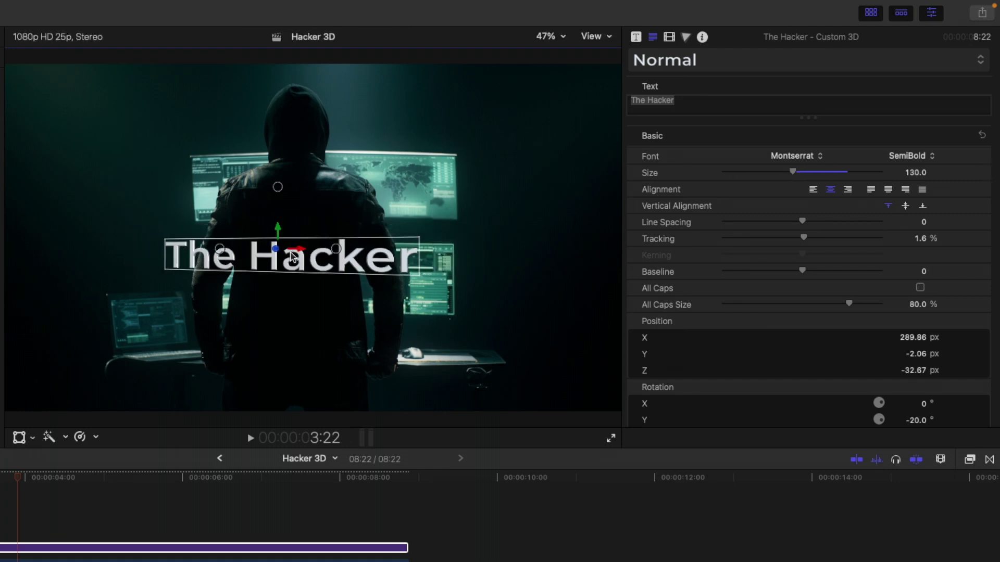
mouse_move(294, 258)
mouse_down()
mouse_move(376, 244)
mouse_move(374, 221)
mouse_move(375, 250)
mouse_up()
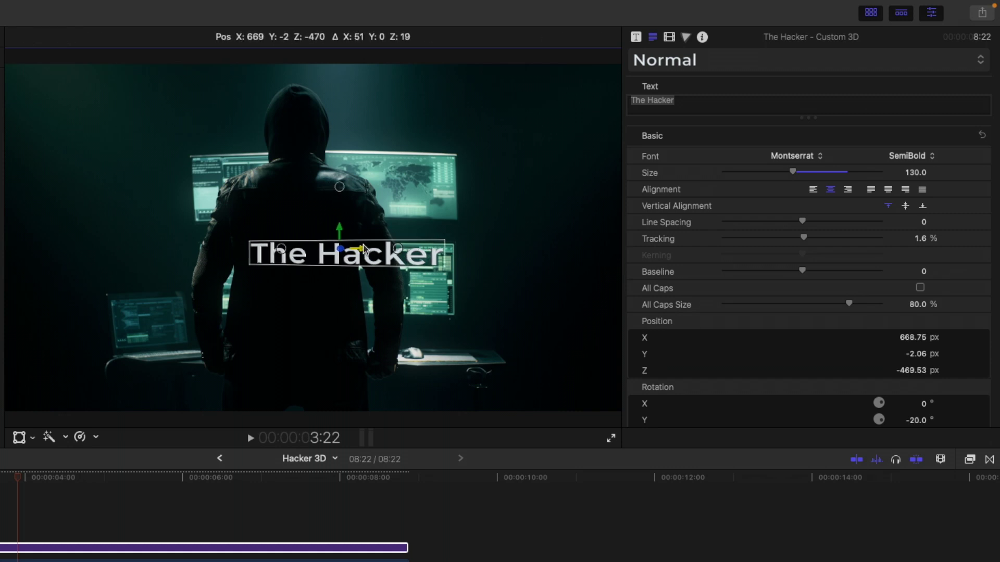
drag(792, 172, 809, 173)
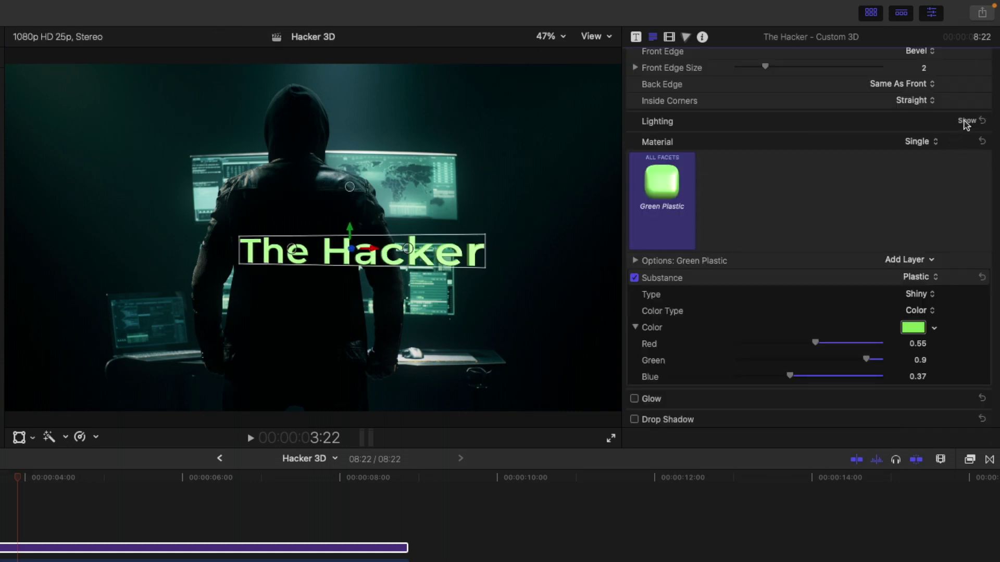
Set the title's Lighting Style to Above and nudge it slightly right.
click(965, 121)
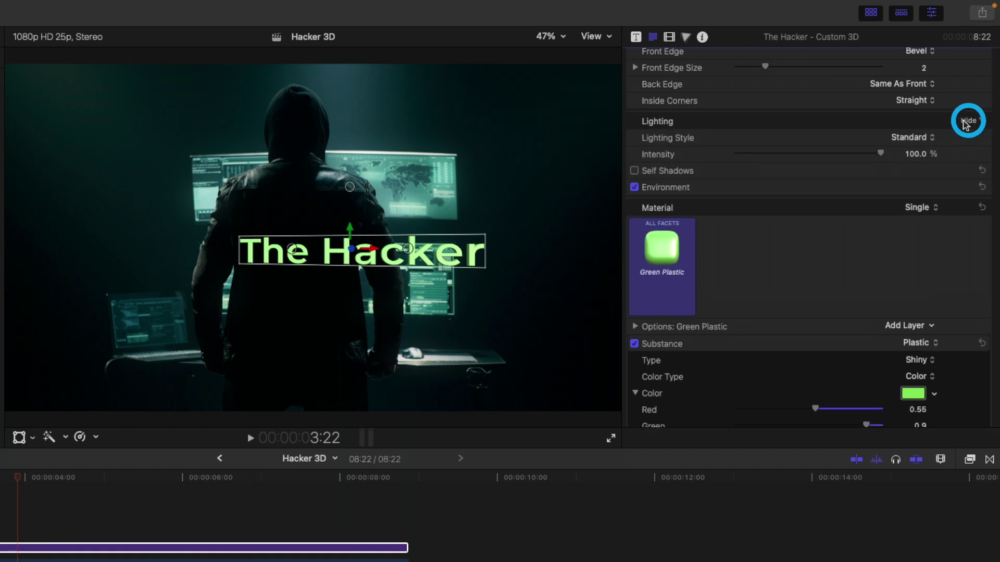
click(913, 138)
click(927, 296)
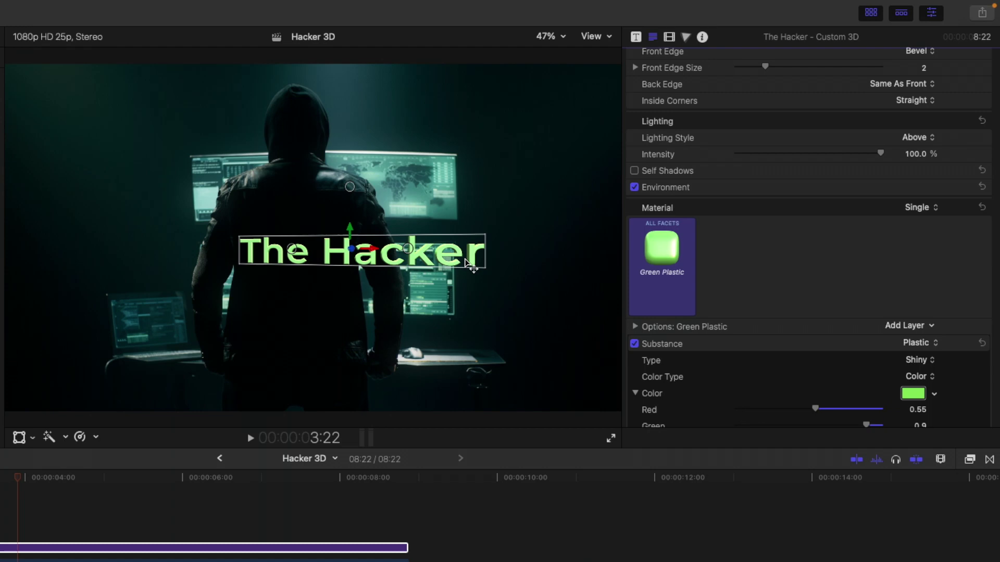
drag(352, 260, 383, 252)
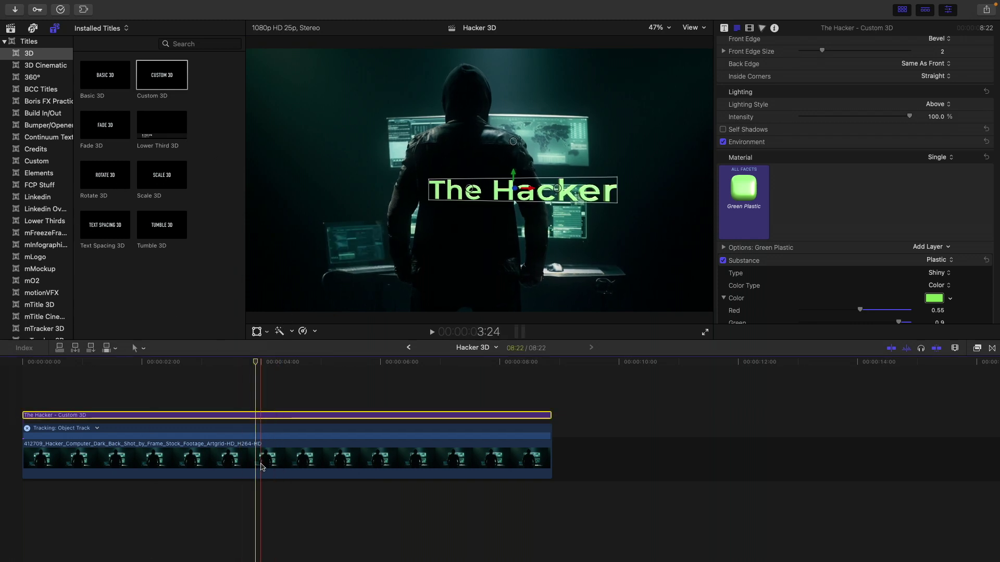
Option-drag a copy of the hacker footage clip above The Hacker title clip.
click(260, 466)
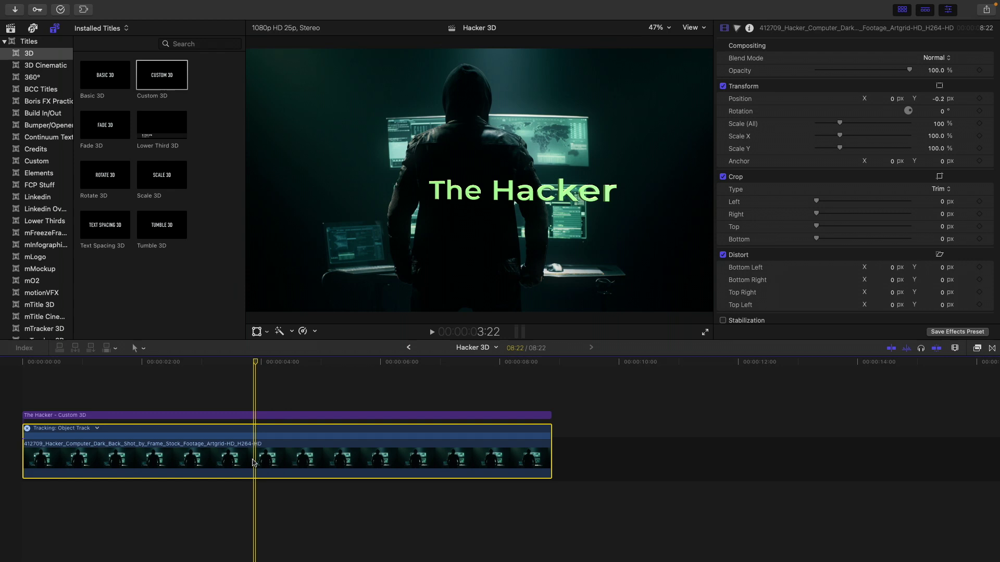
mouse_move(253, 463)
mouse_down()
mouse_move(254, 391)
mouse_move(245, 406)
mouse_up()
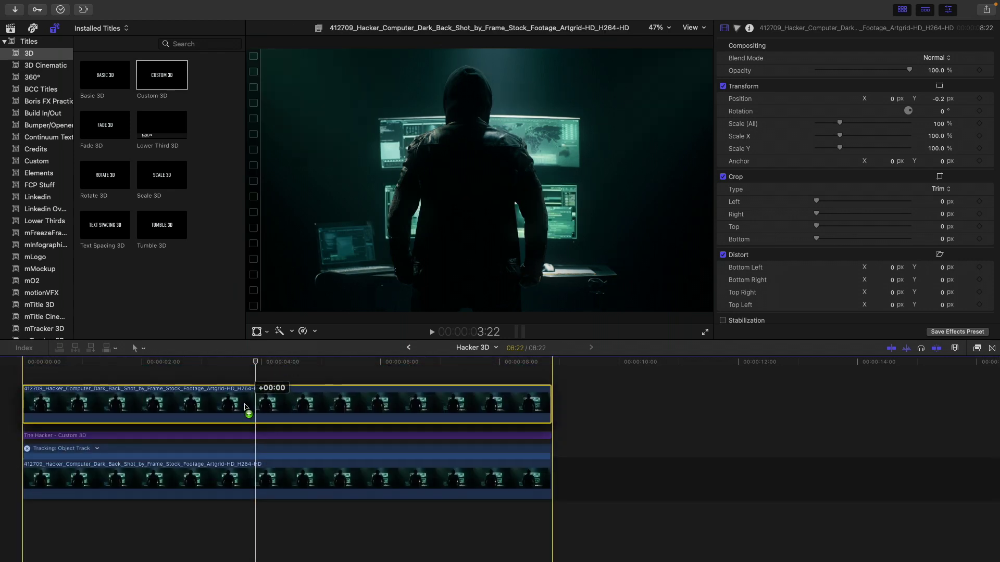
drag(245, 407, 245, 407)
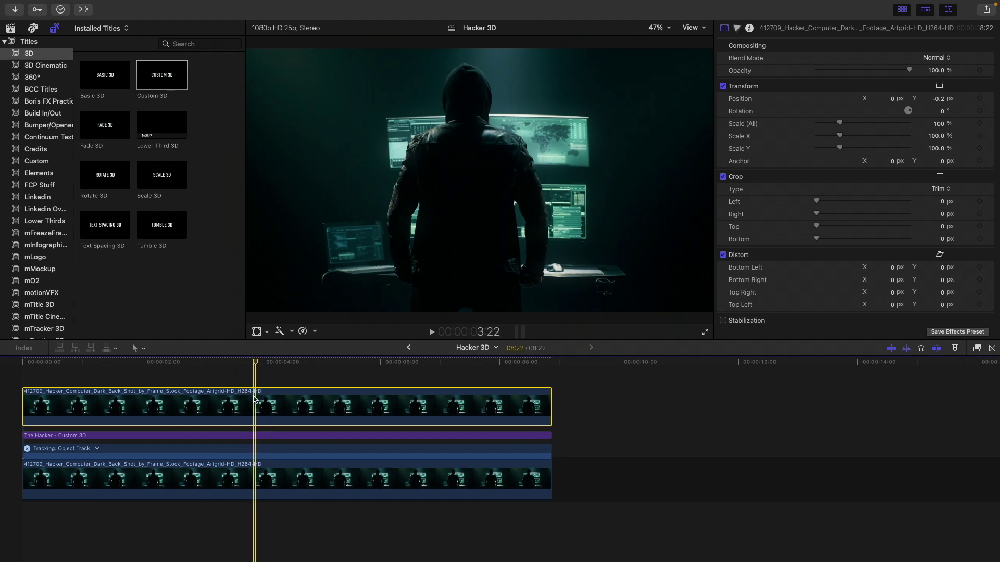
Apply BCC +Composite from the Effects browser to the top clip and set Opacity to 15.
click(977, 348)
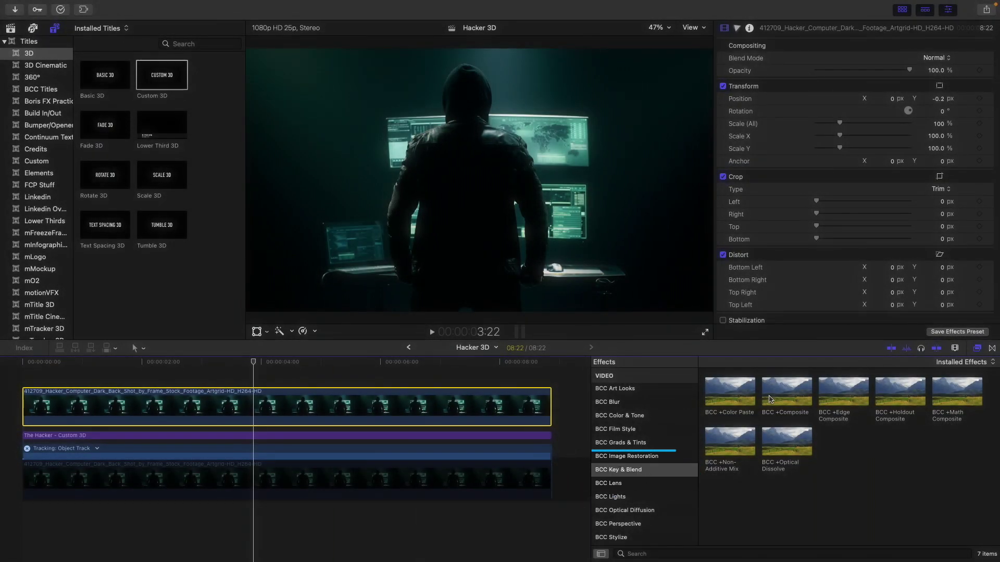
drag(769, 399, 300, 414)
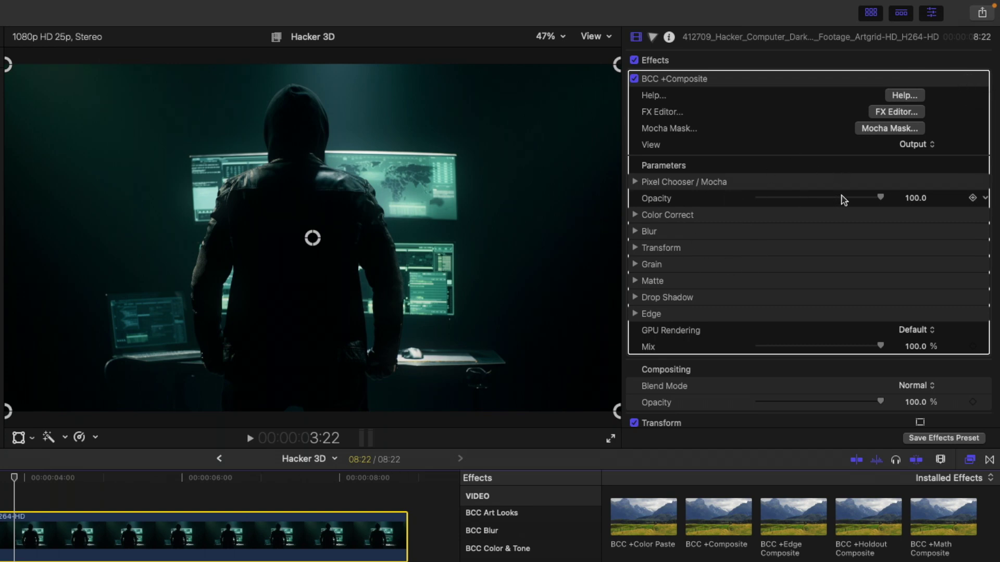
mouse_move(812, 199)
mouse_move(880, 200)
mouse_down()
mouse_move(720, 201)
mouse_move(778, 200)
mouse_up()
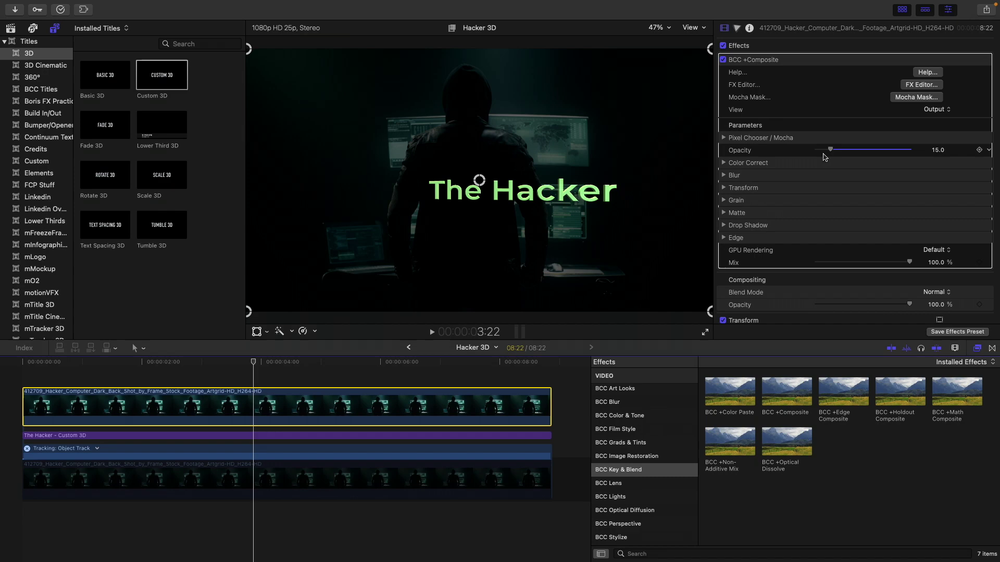
Draw an Elliptical X-Spline mask on the jacket and move it up onto the shoulders.
click(915, 96)
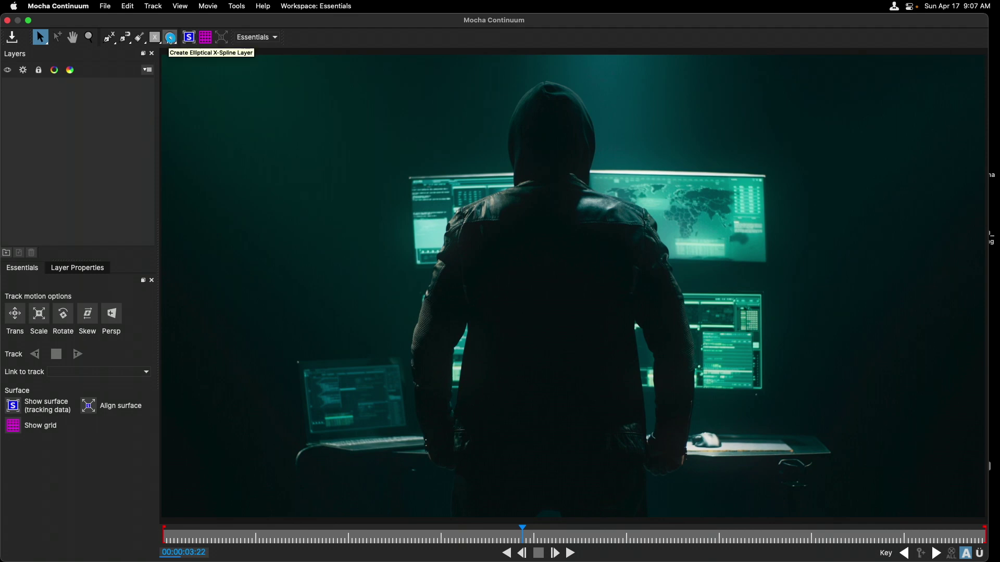
click(170, 39)
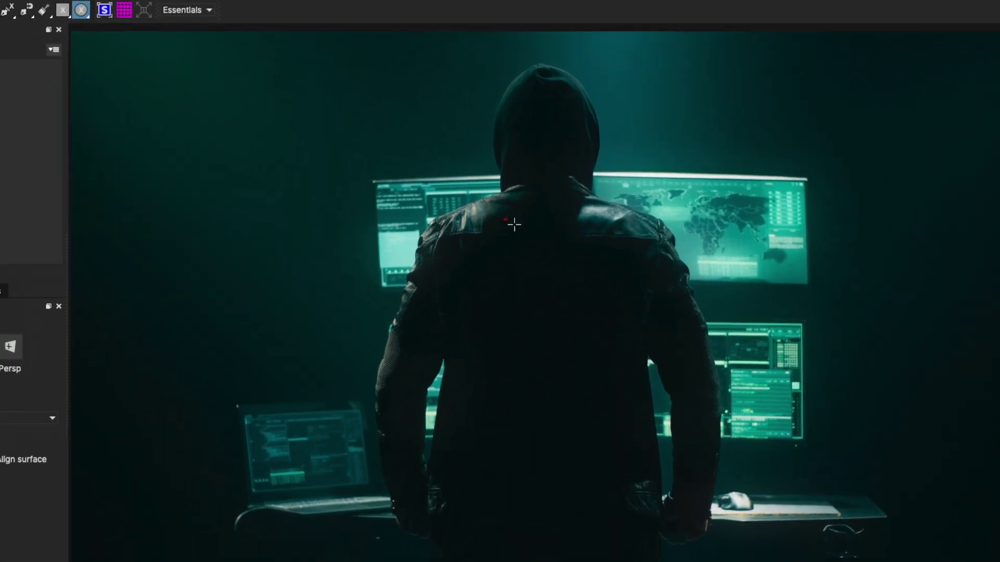
drag(513, 224, 615, 334)
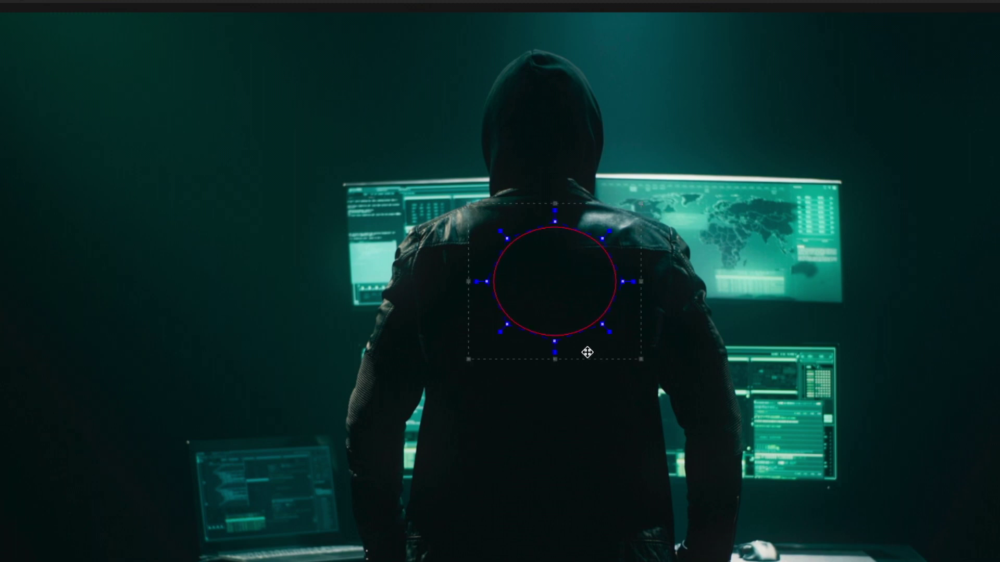
drag(585, 351, 575, 321)
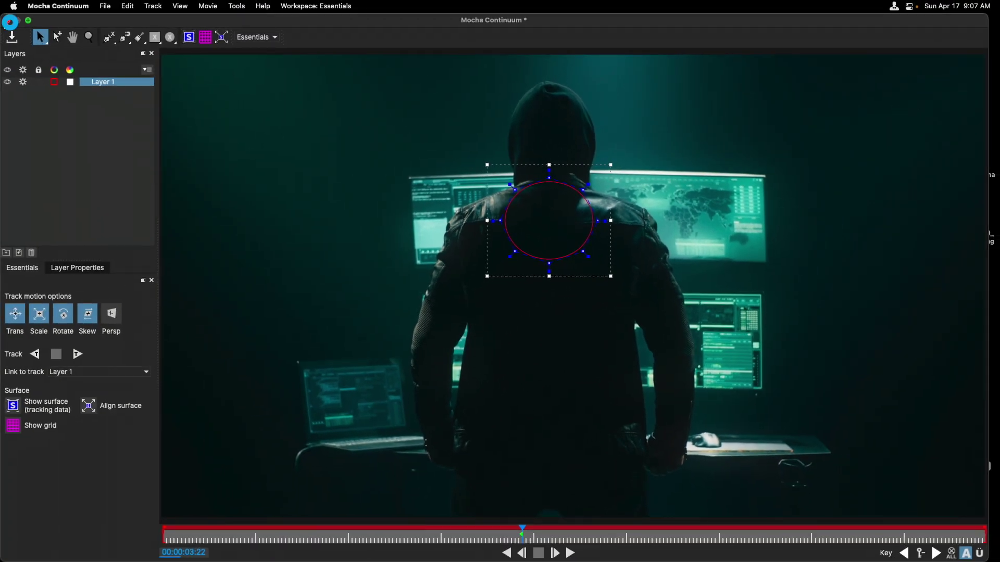
Save the Mocha mask, set composite opacity to 0, and enable an inverted Mocha Spline mask.
click(9, 21)
click(653, 305)
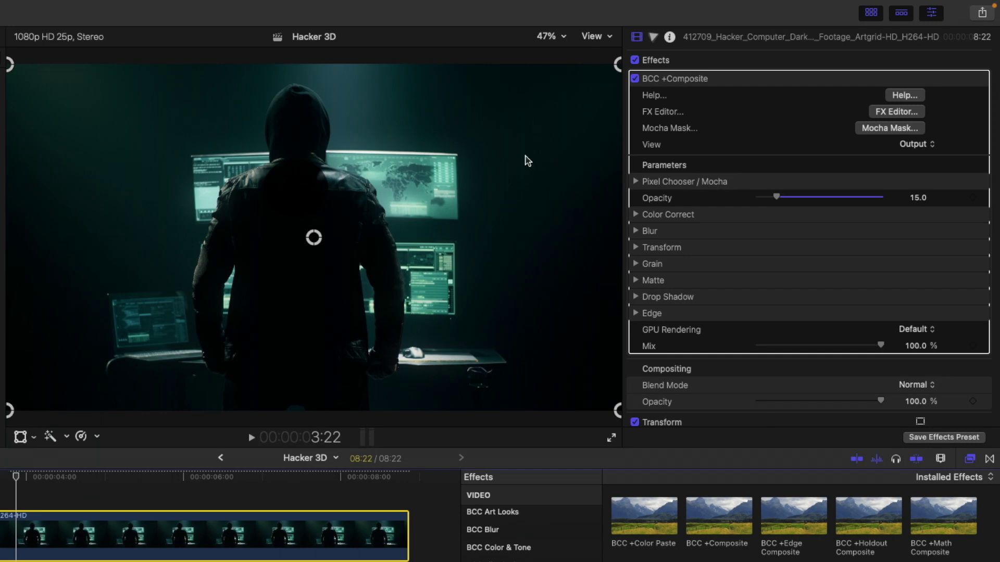
drag(777, 198, 746, 199)
click(636, 181)
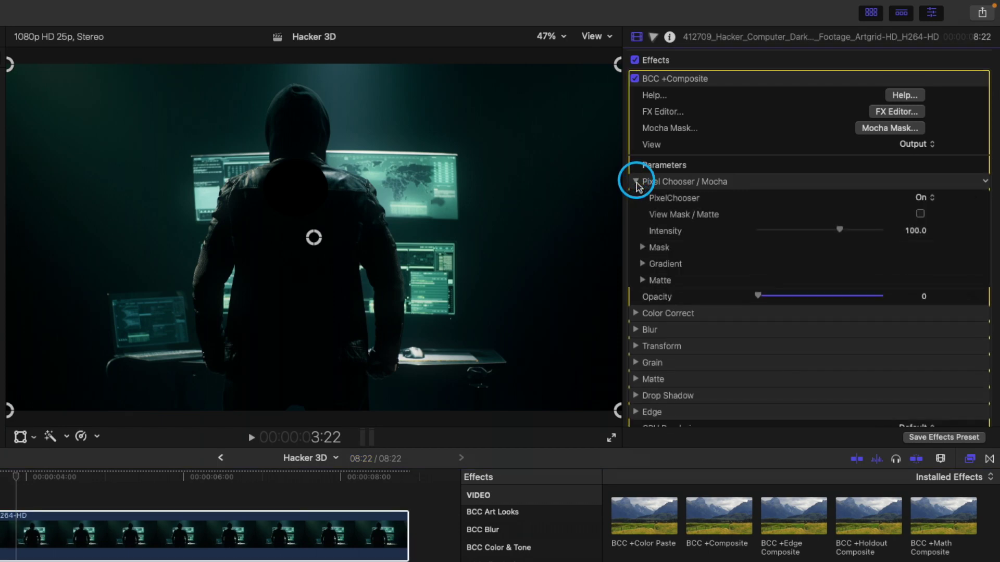
click(642, 247)
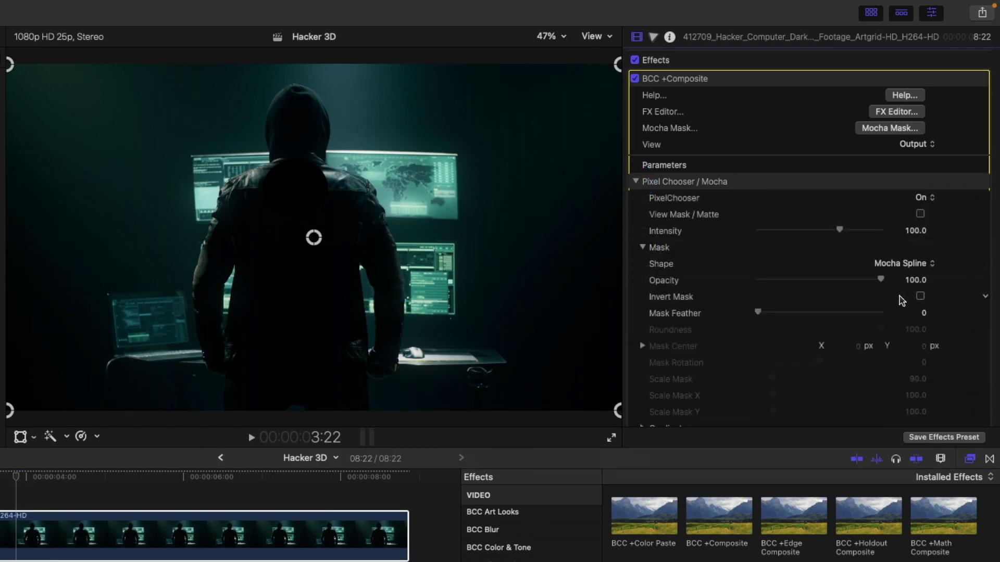
click(920, 297)
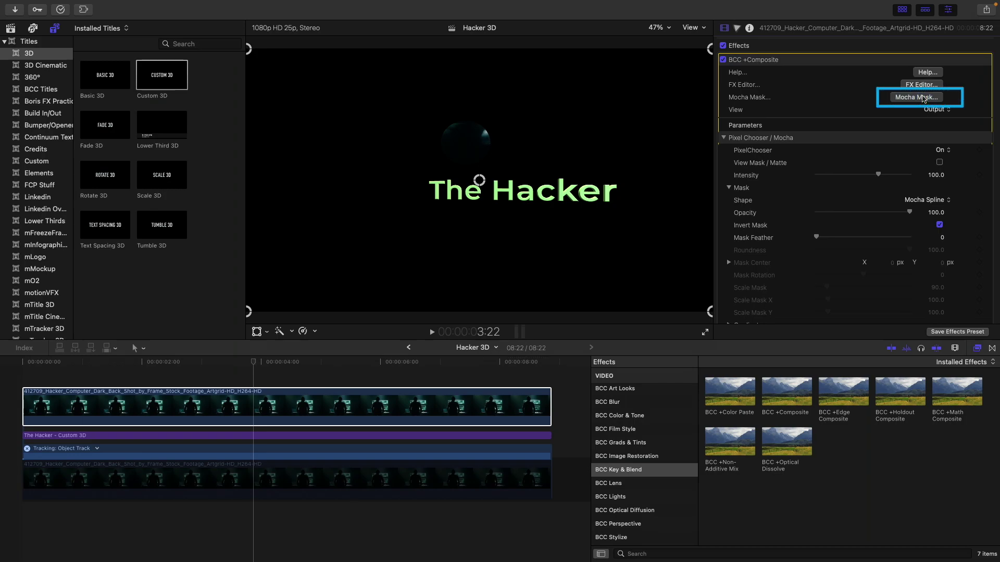
Reopen Mocha Mask and rename the circle mask layer to Track.
click(923, 99)
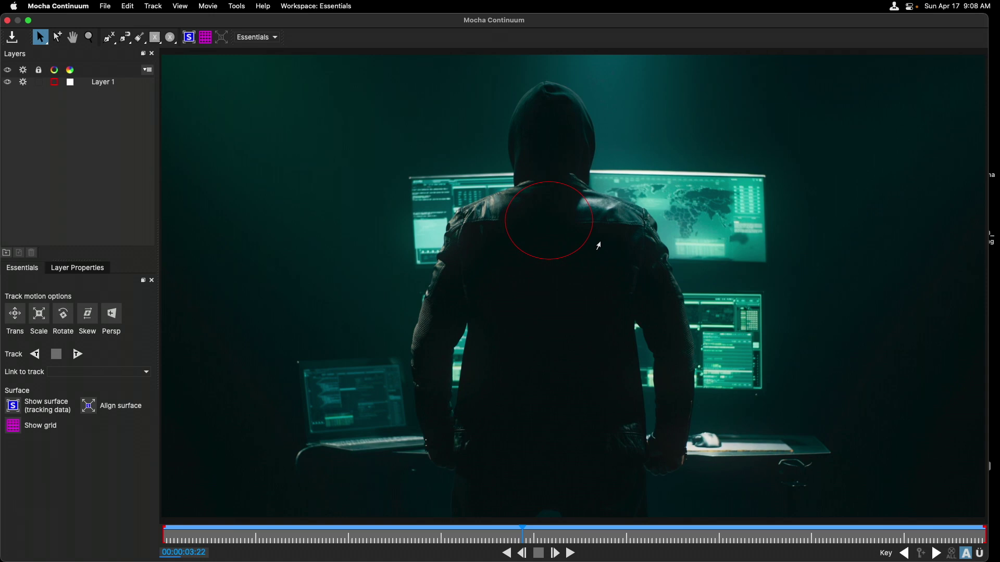
click(104, 83)
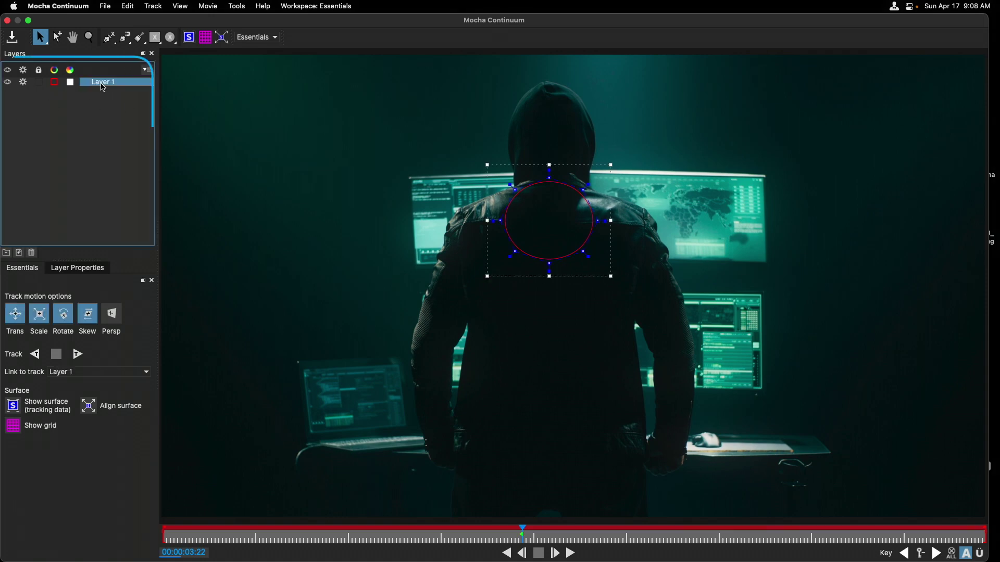
double_click(105, 83)
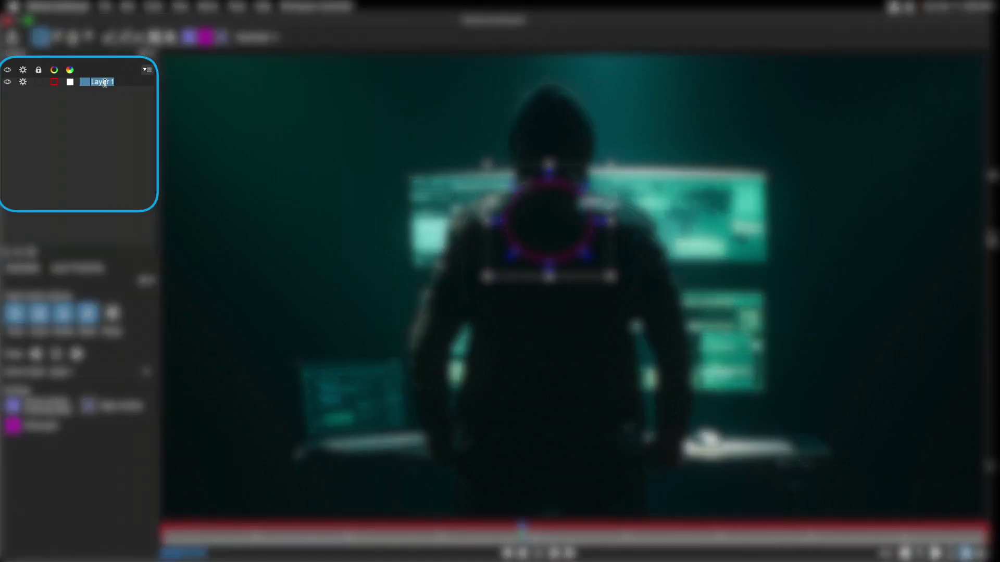
text(Track)
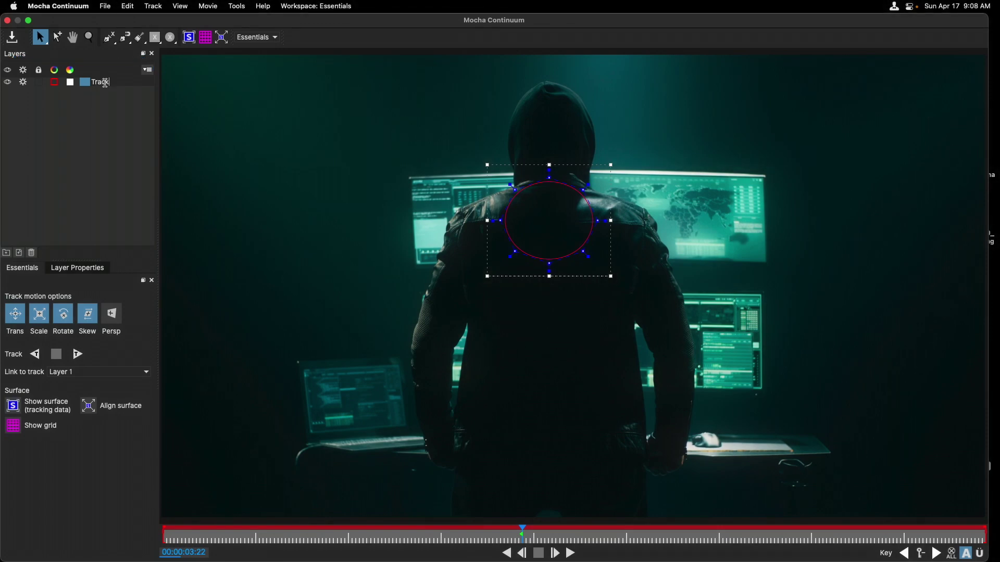
key(Return)
Turn off Skew, track the mask backward, and play back the result.
click(88, 310)
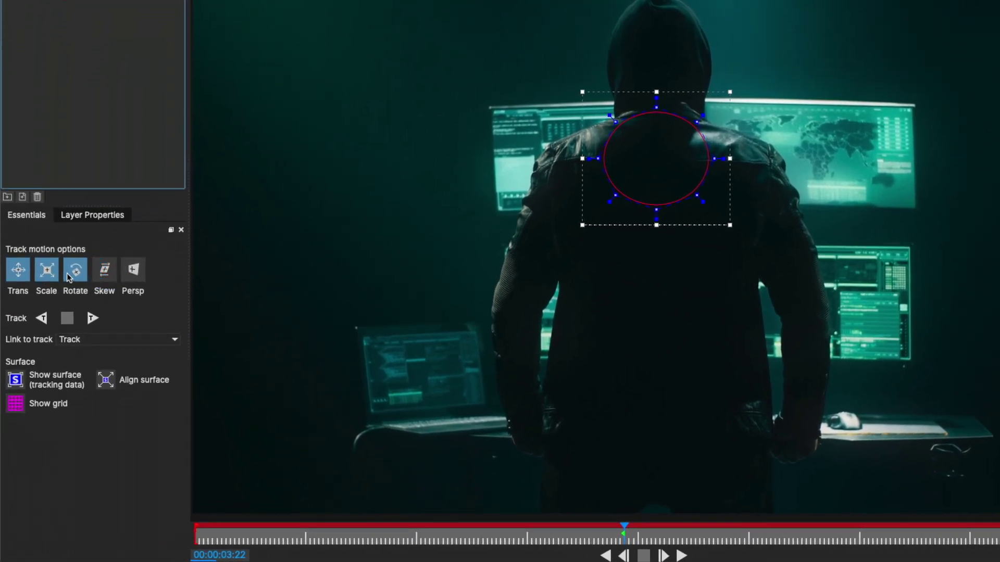
click(41, 318)
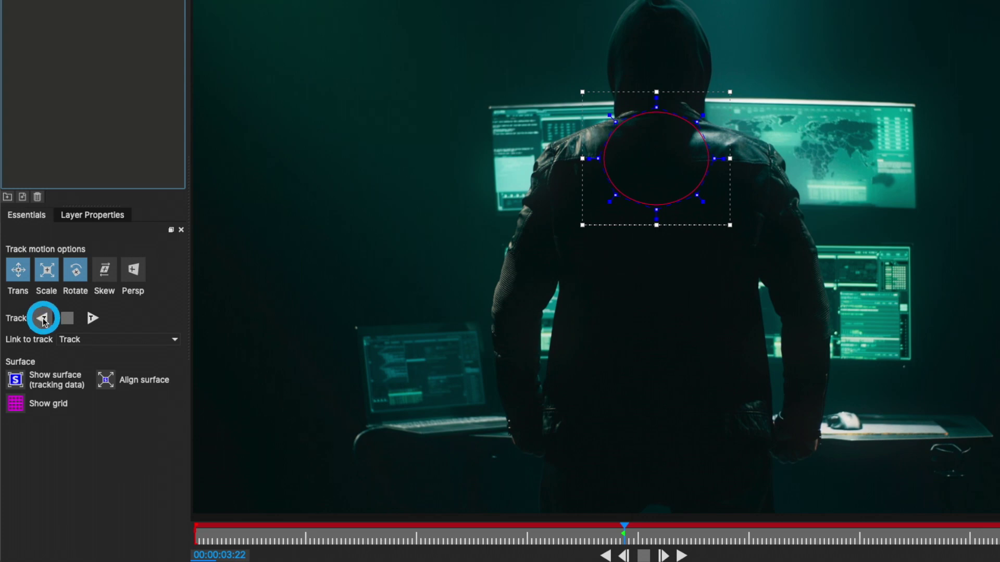
key(space)
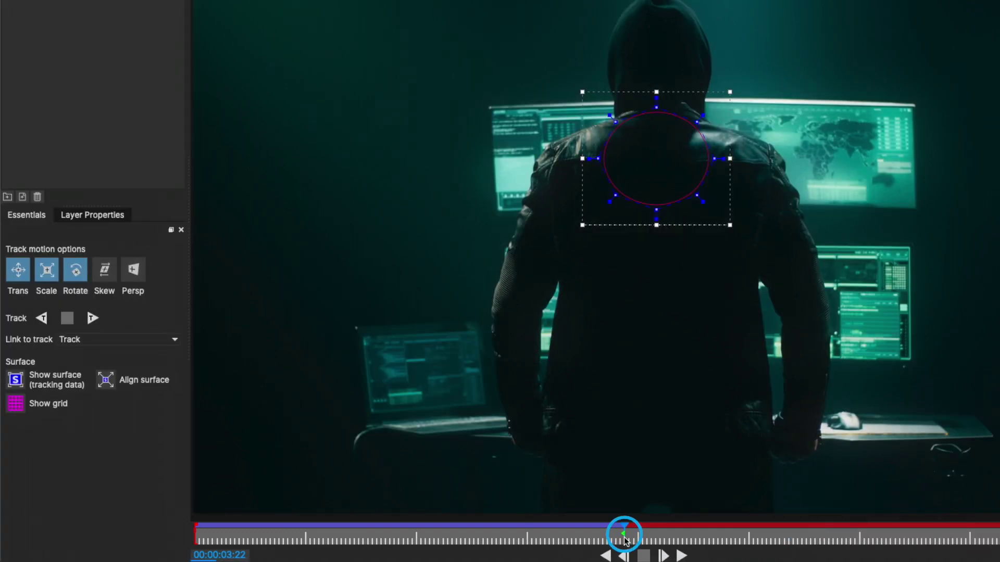
Track the Track layer forward through the clip, then play and stop to review it.
click(76, 356)
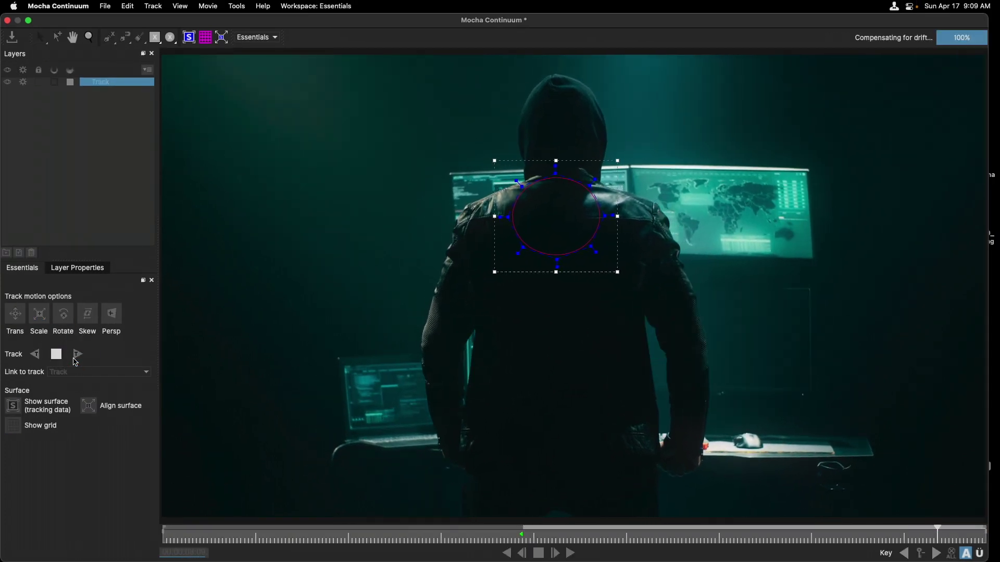
click(506, 554)
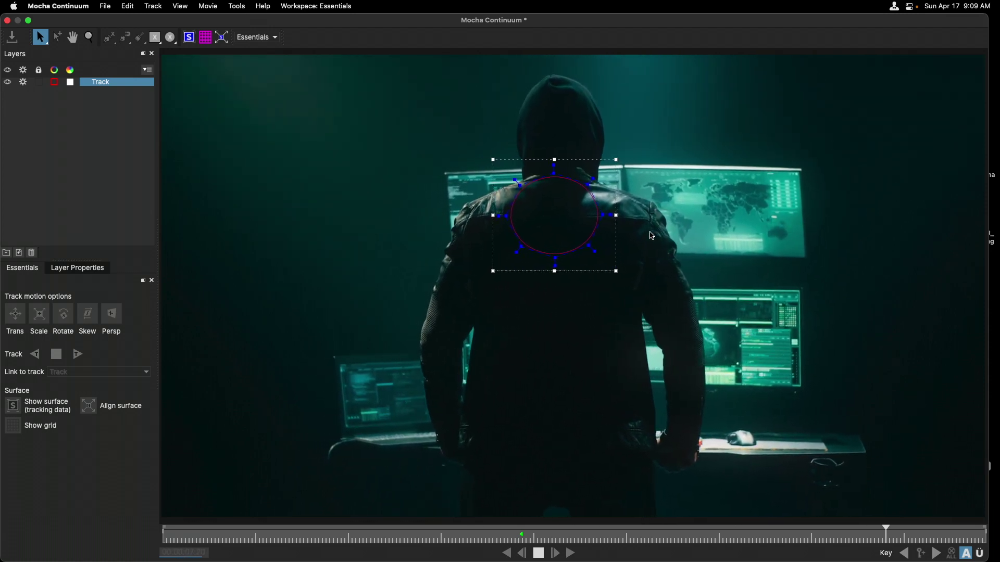
click(538, 553)
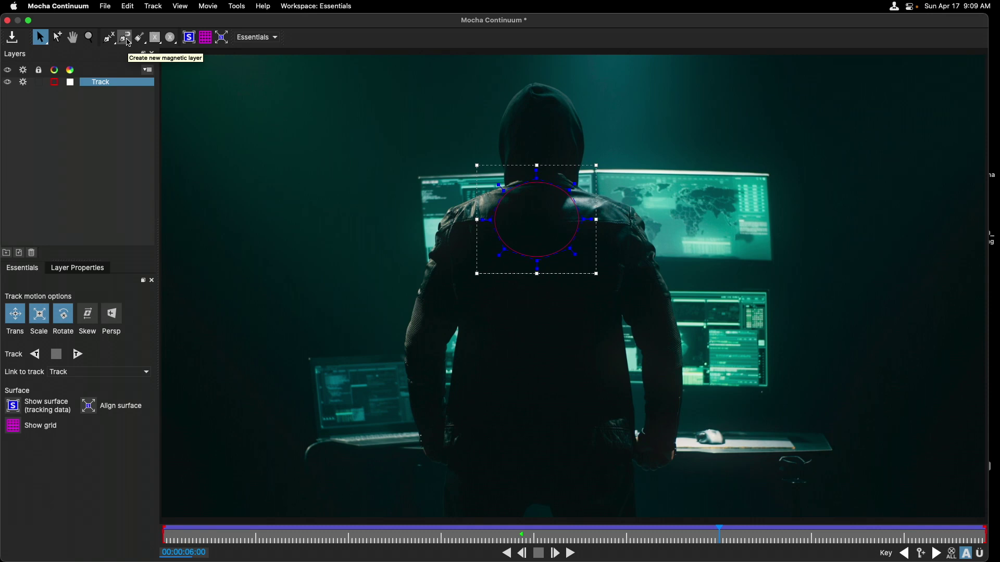
Start a new magnetic mask layer, zooming and panning in on the hooded figure.
click(125, 38)
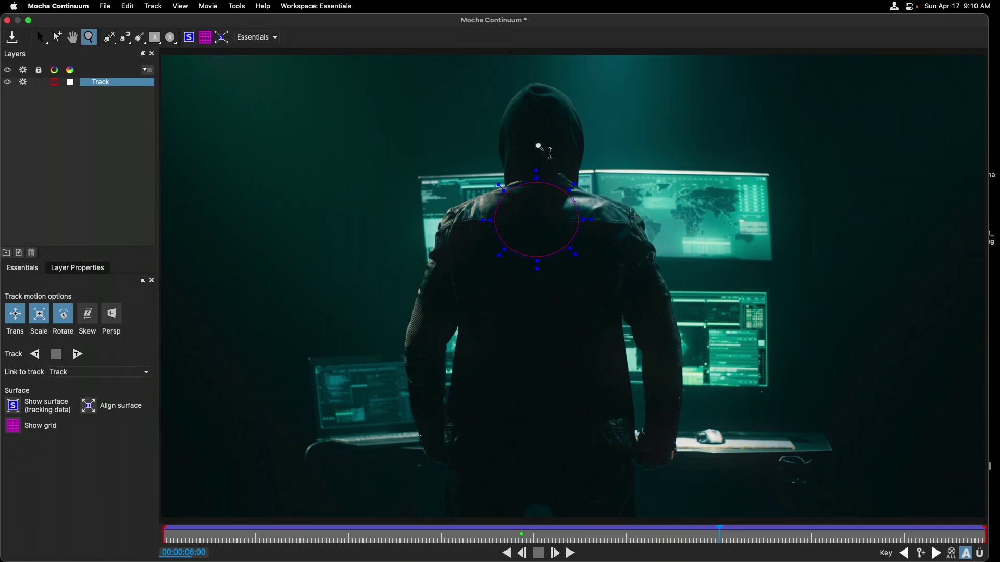
key(z)
mouse_move(555, 149)
mouse_down()
mouse_move(518, 232)
mouse_move(512, 202)
mouse_up()
key(x)
key(b)
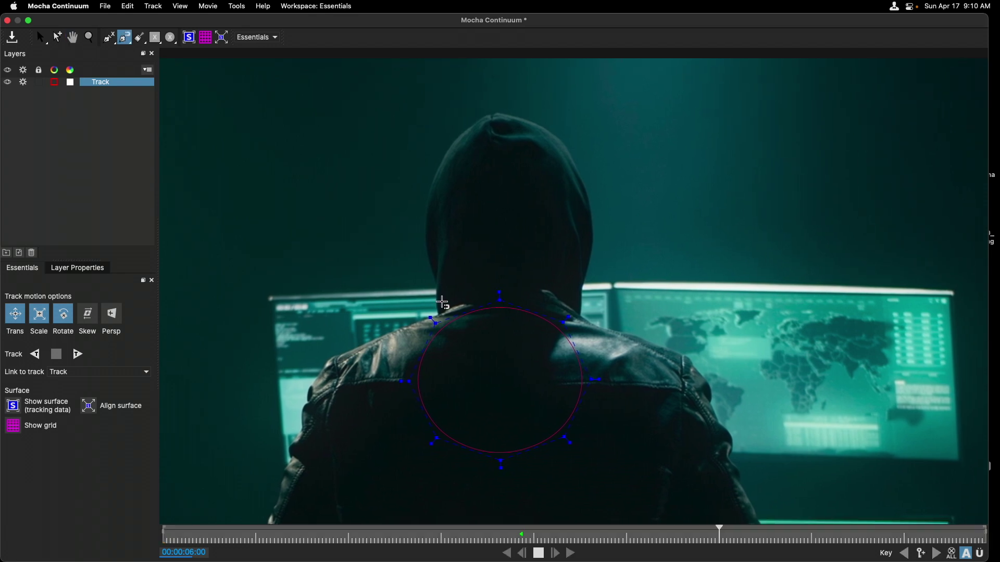
Trace a closed spline from the neck up over the hood and down to the collar.
drag(438, 316, 438, 289)
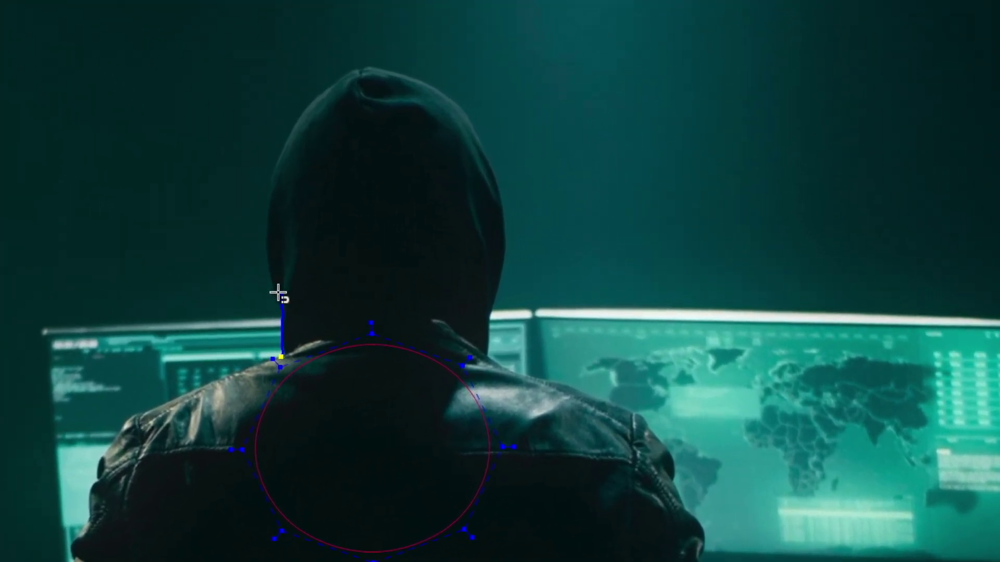
drag(273, 287, 282, 305)
click(274, 290)
click(274, 173)
click(324, 85)
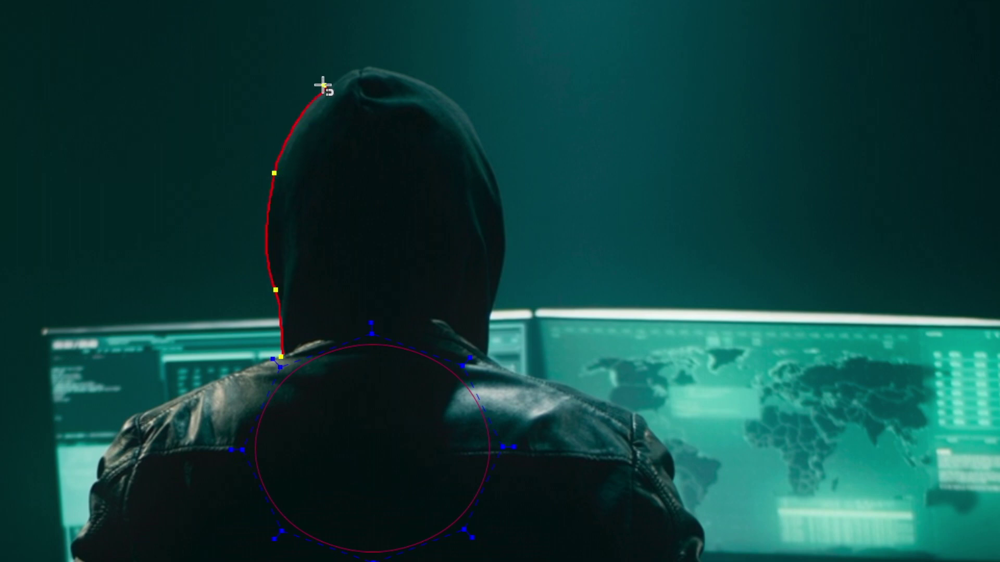
click(364, 64)
click(444, 93)
click(477, 136)
click(490, 160)
click(501, 195)
click(504, 248)
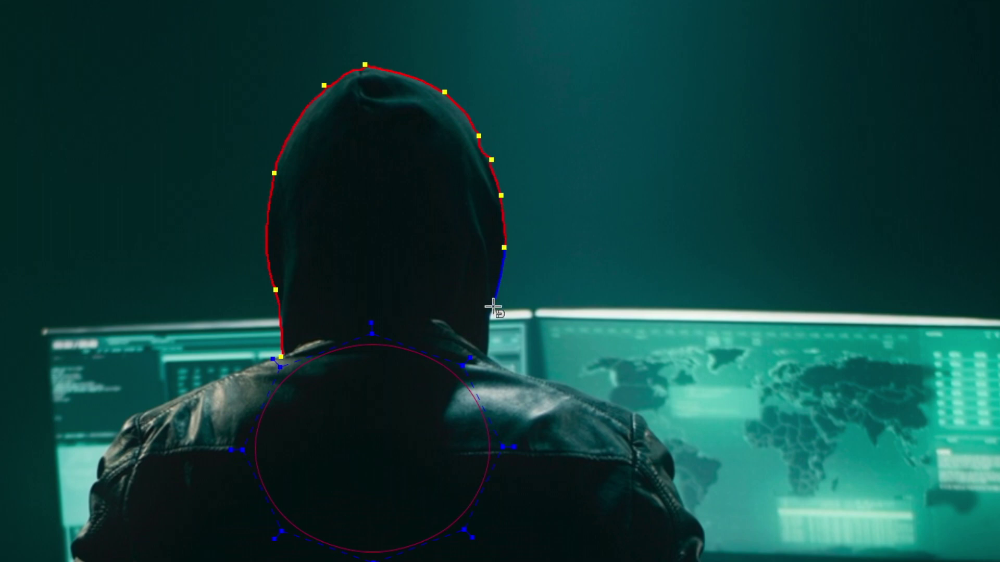
click(494, 311)
click(485, 360)
click(370, 313)
click(334, 321)
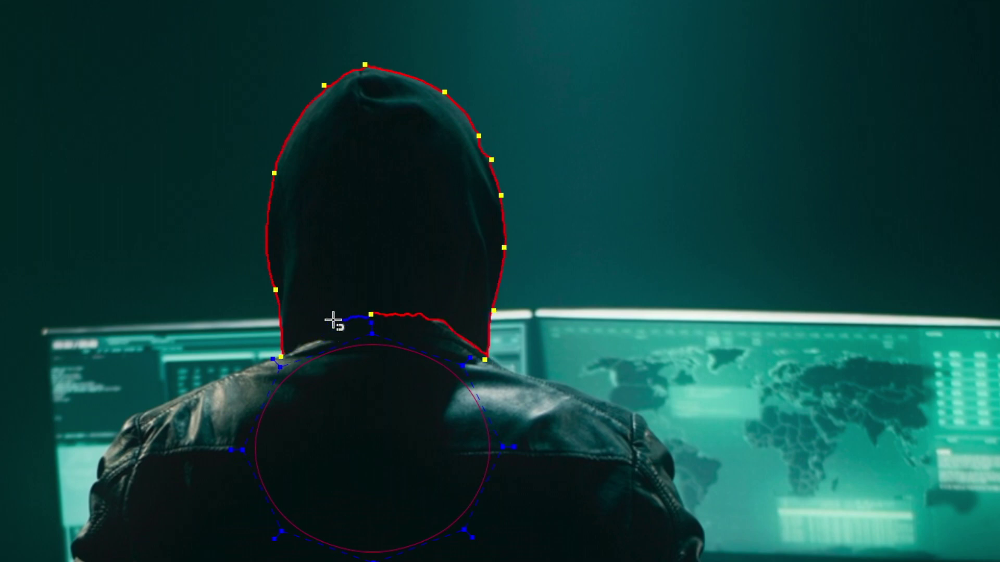
click(282, 354)
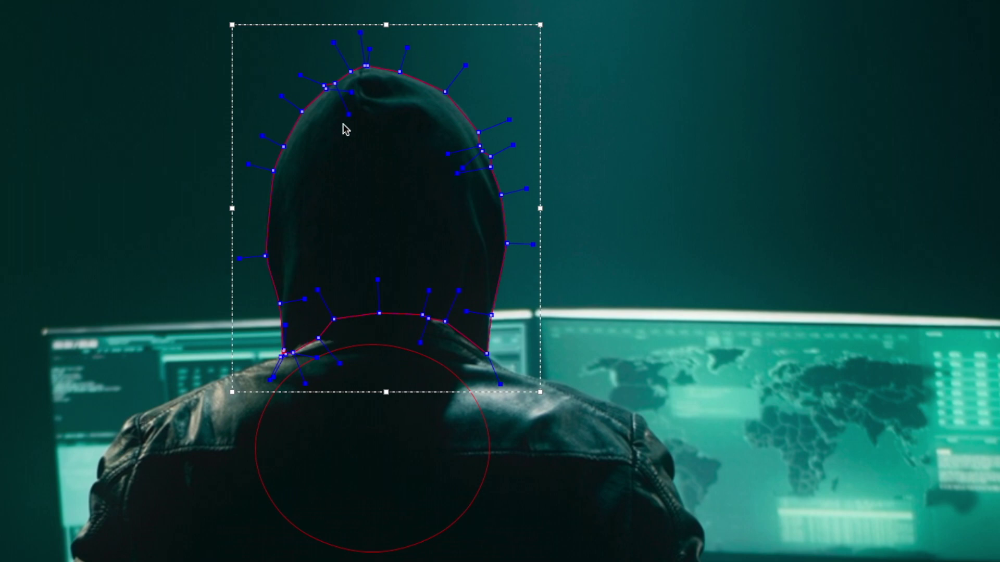
Smooth all head-mask points and lower the right neck point slightly.
key(ctrl+a)
key(shift+s)
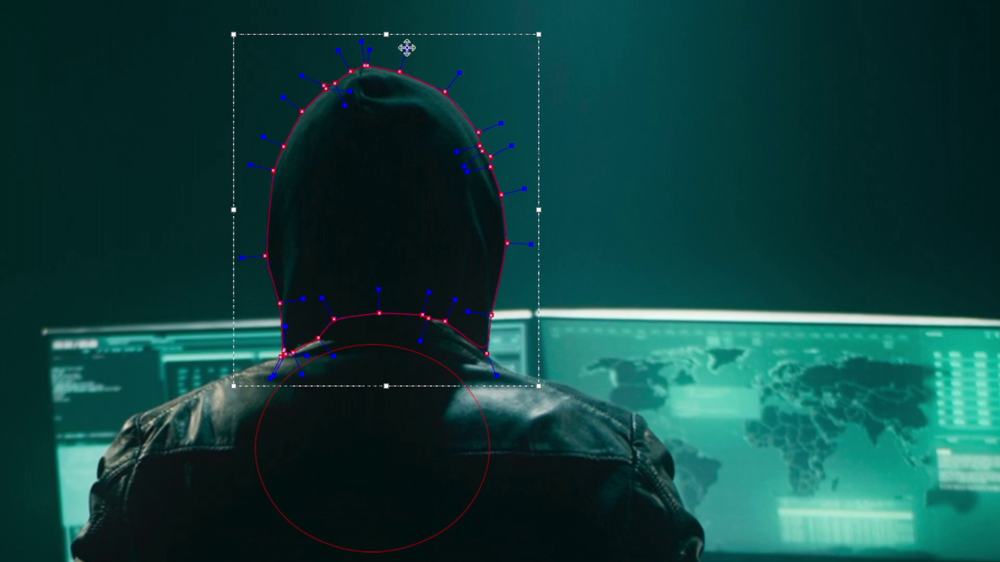
click(645, 184)
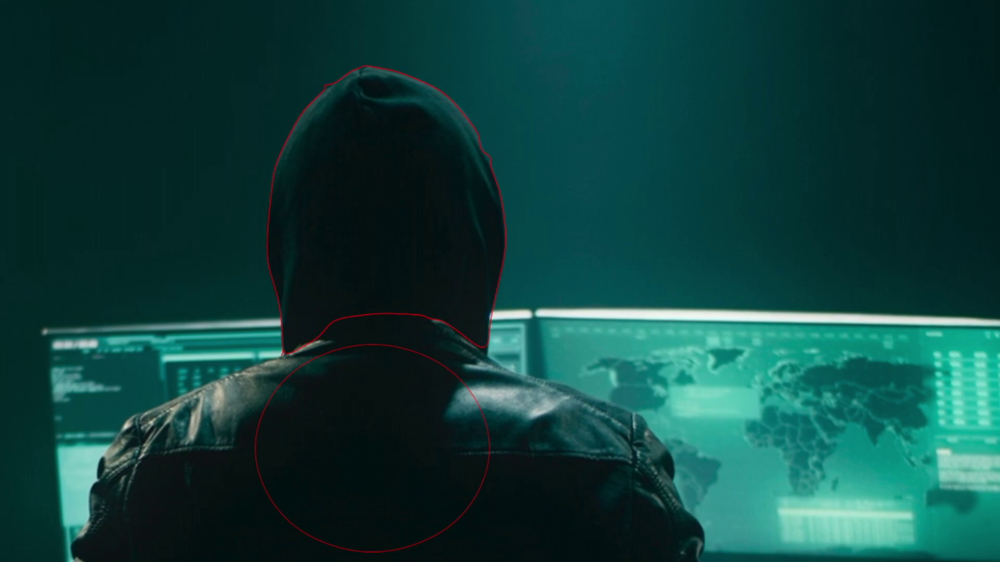
key(ctrl+a)
drag(486, 354, 486, 360)
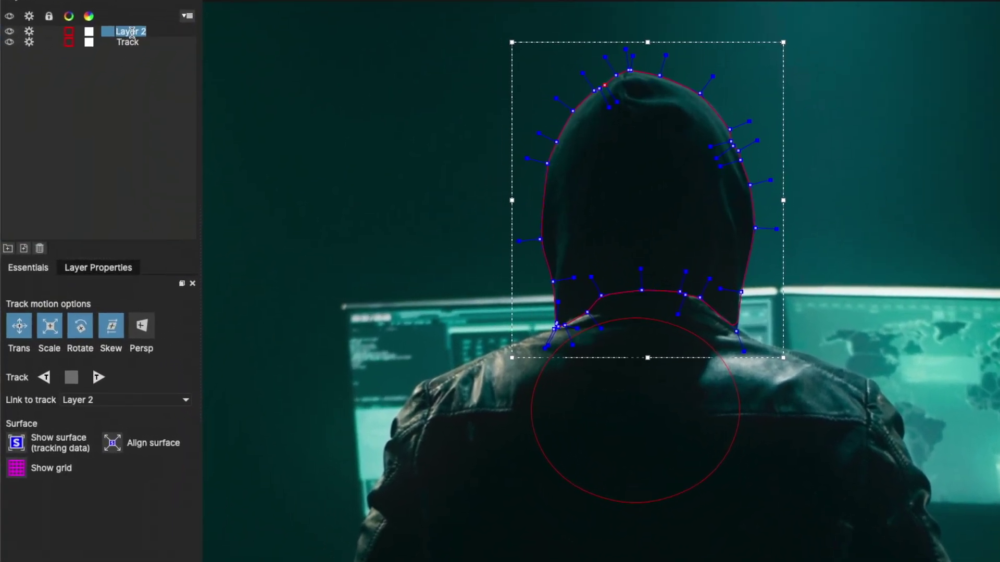
text(Hr)
Rename Layer 2 to Head, link it to the Track layer, and give it a green colour.
key(Return)
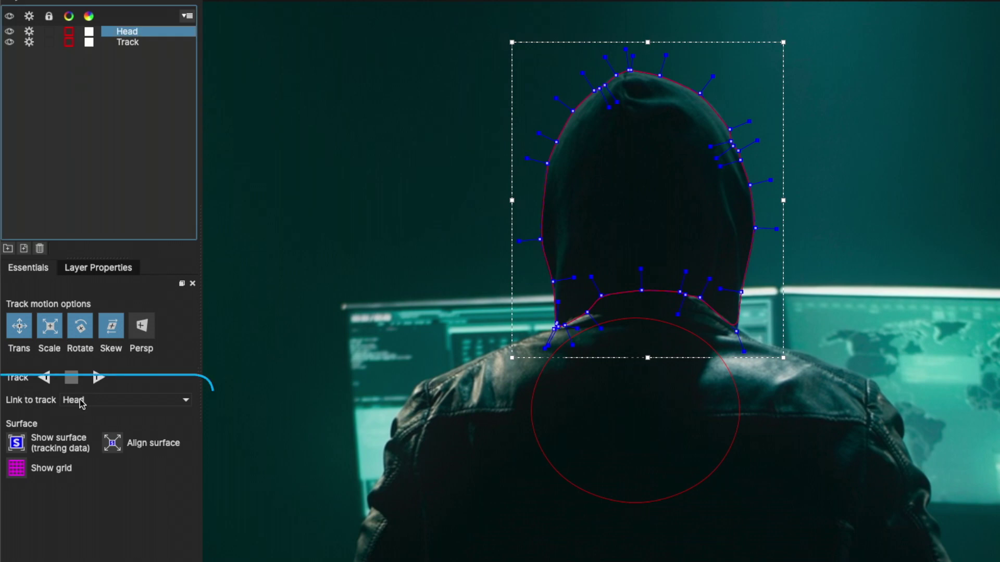
click(82, 401)
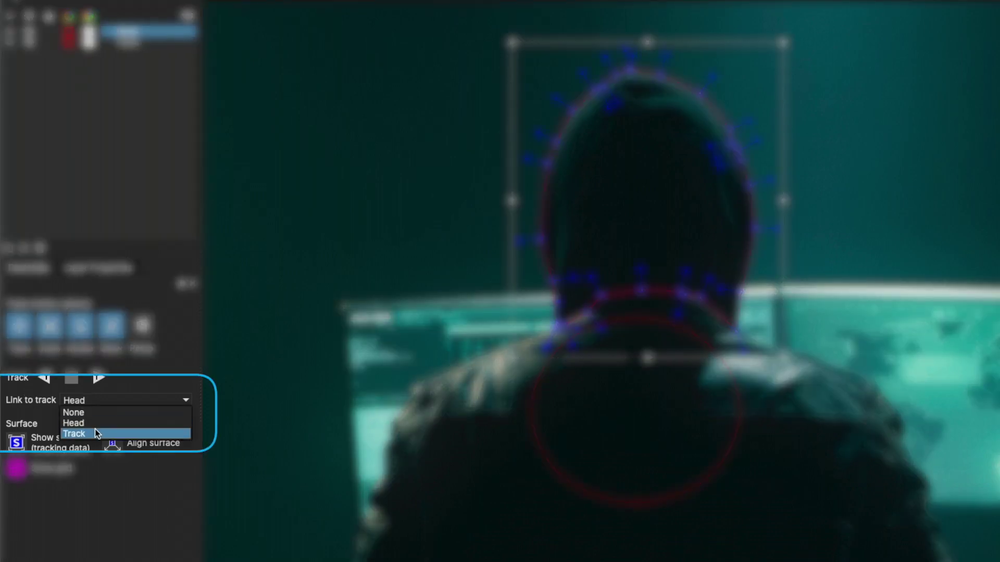
click(94, 432)
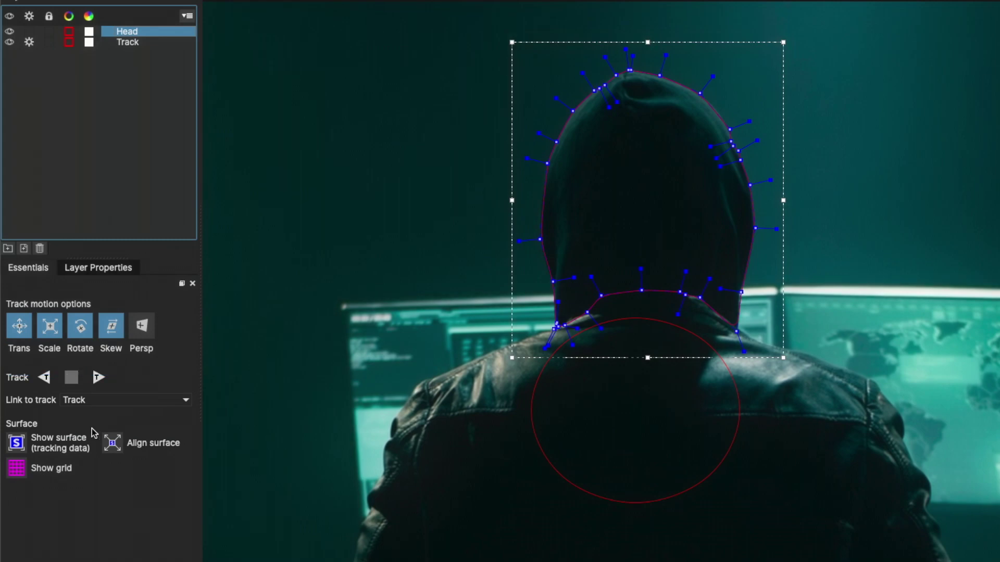
click(91, 32)
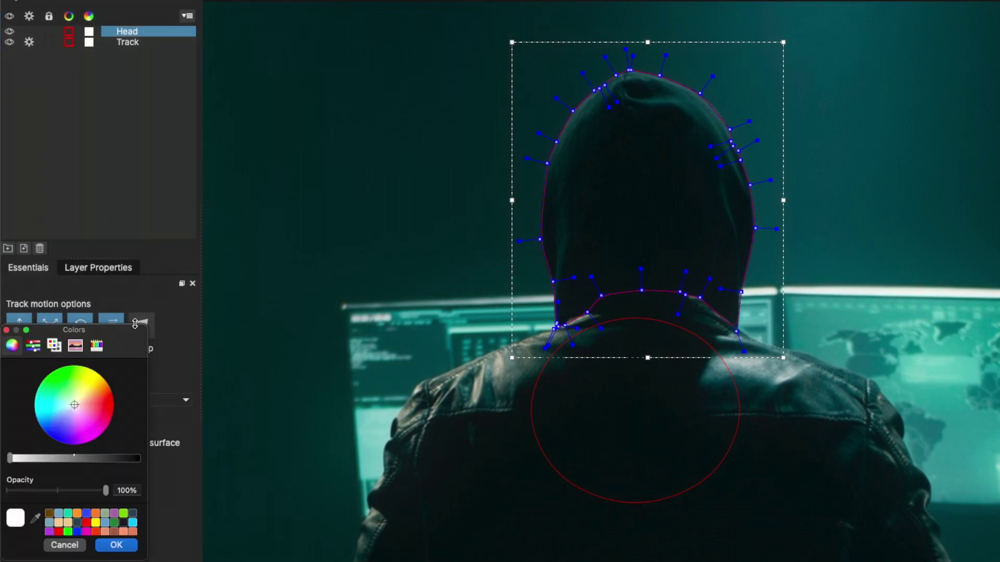
click(71, 399)
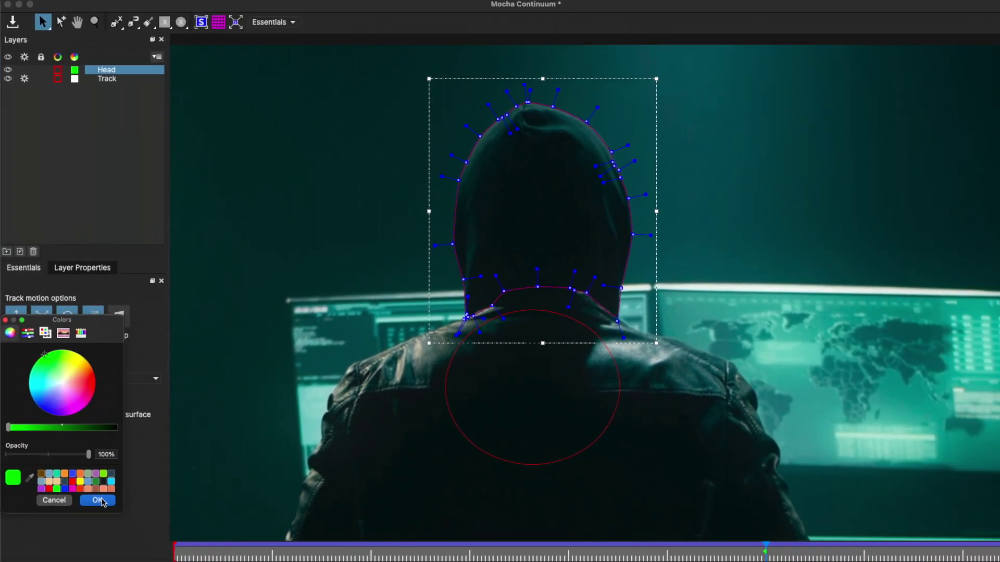
click(125, 542)
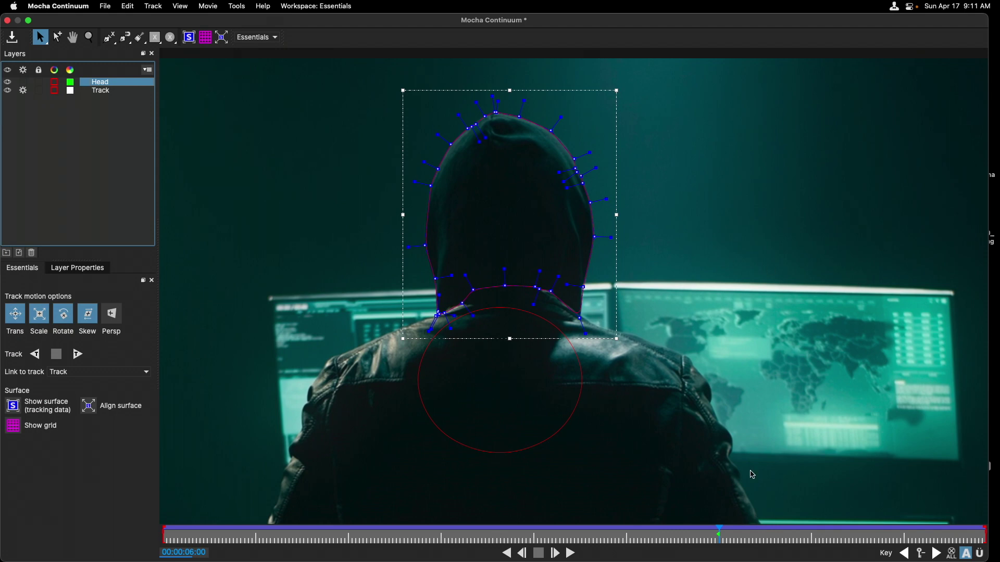
Scrub back near the clip start and adjust Head mask points along both sides of the hood.
drag(718, 532, 467, 529)
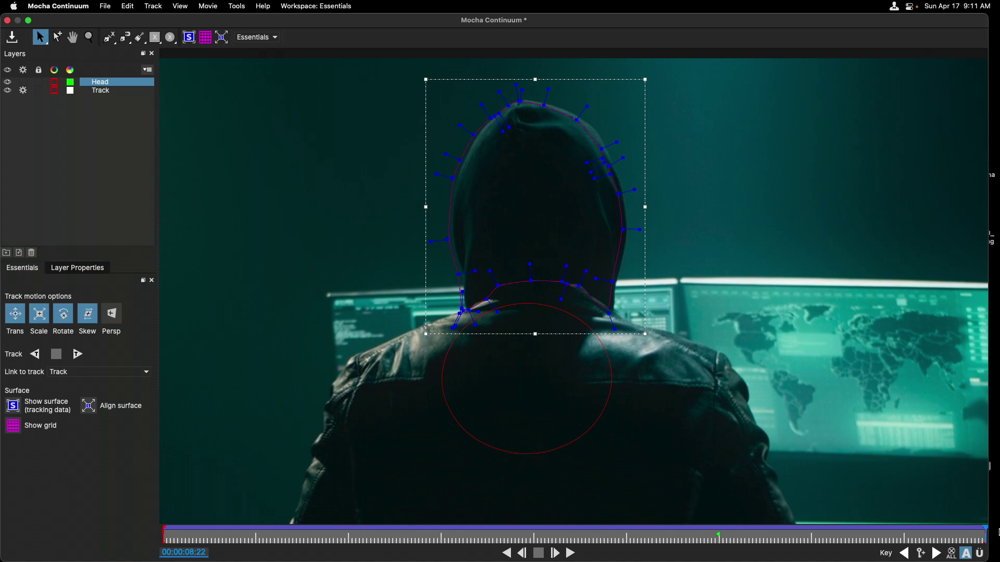
mouse_move(467, 528)
mouse_down()
mouse_move(248, 532)
mouse_move(709, 541)
mouse_move(164, 531)
mouse_up()
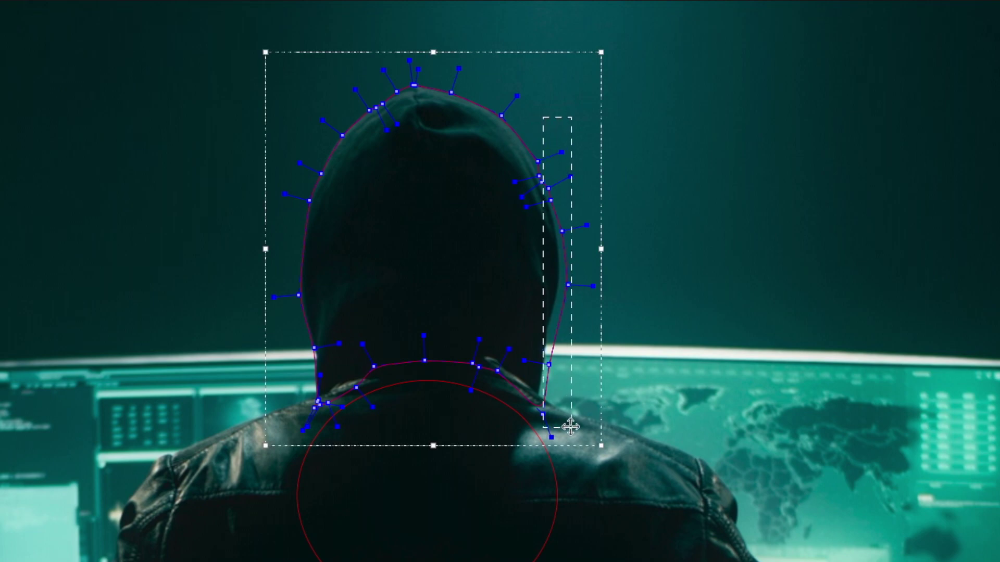
mouse_move(542, 121)
mouse_down()
mouse_move(557, 396)
mouse_move(540, 361)
mouse_up()
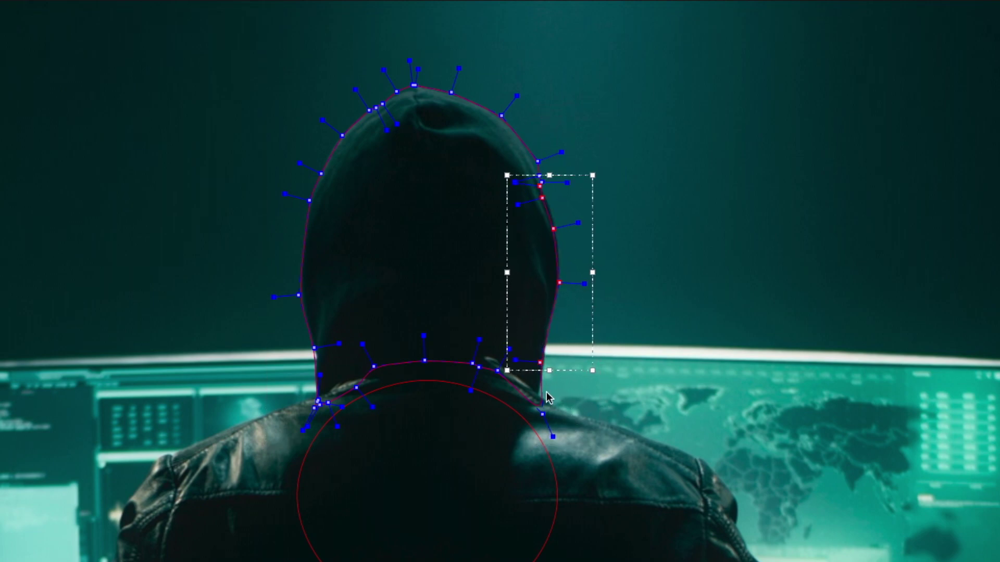
click(539, 408)
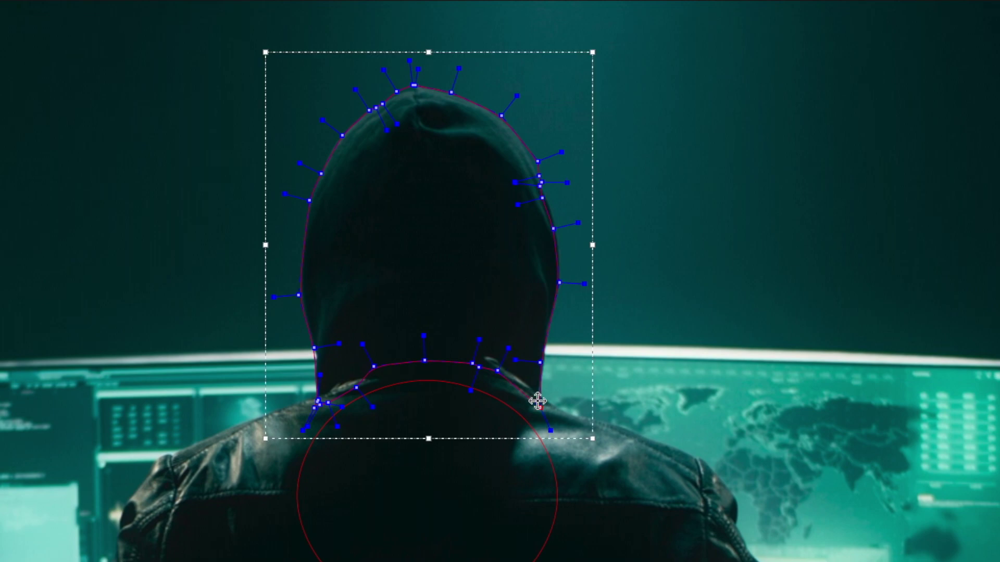
click(547, 201)
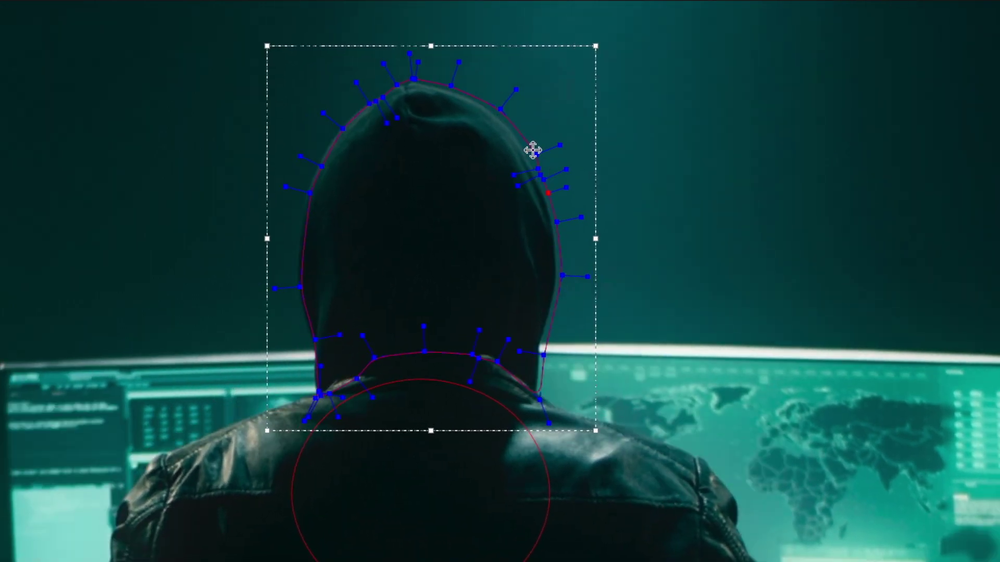
click(295, 286)
click(549, 192)
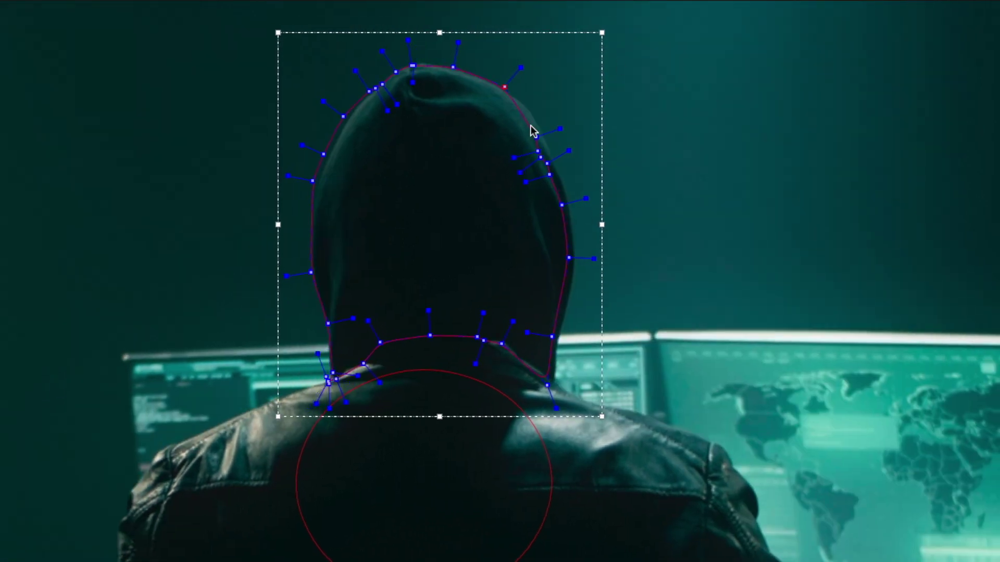
drag(531, 130, 556, 181)
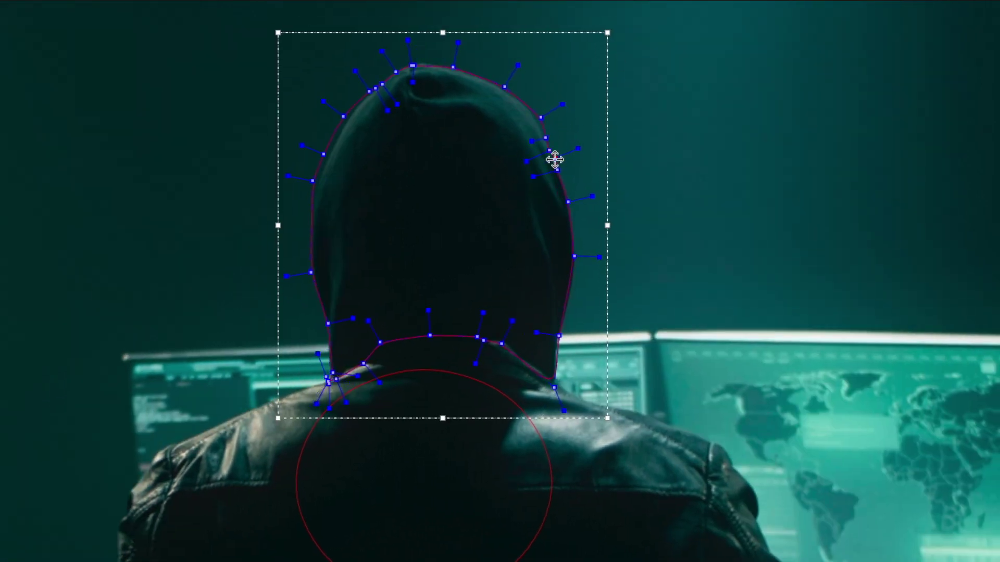
click(383, 83)
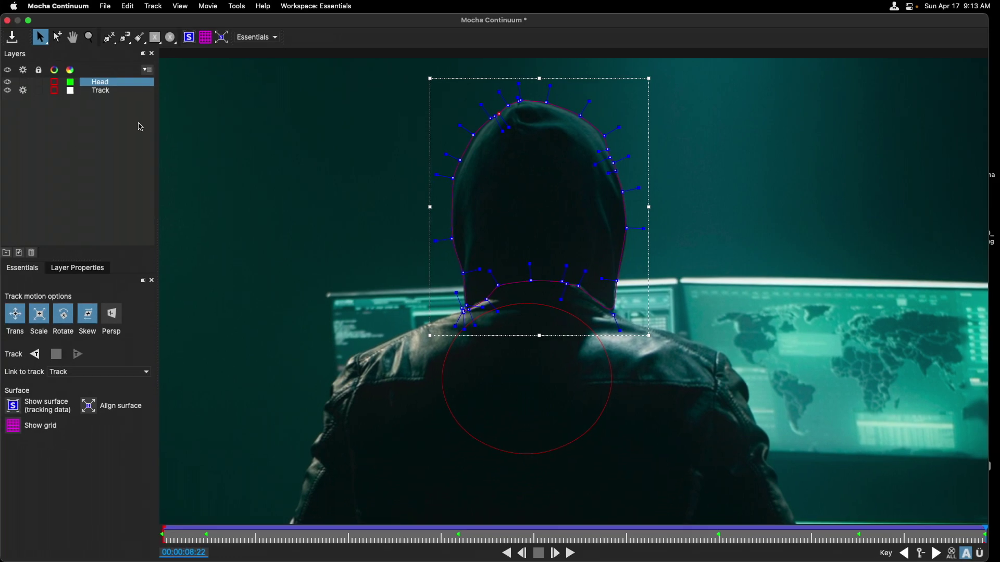
key(x)
mouse_move(419, 326)
mouse_down()
mouse_move(430, 188)
mouse_move(458, 430)
mouse_move(439, 308)
mouse_up()
key(z)
key(s)
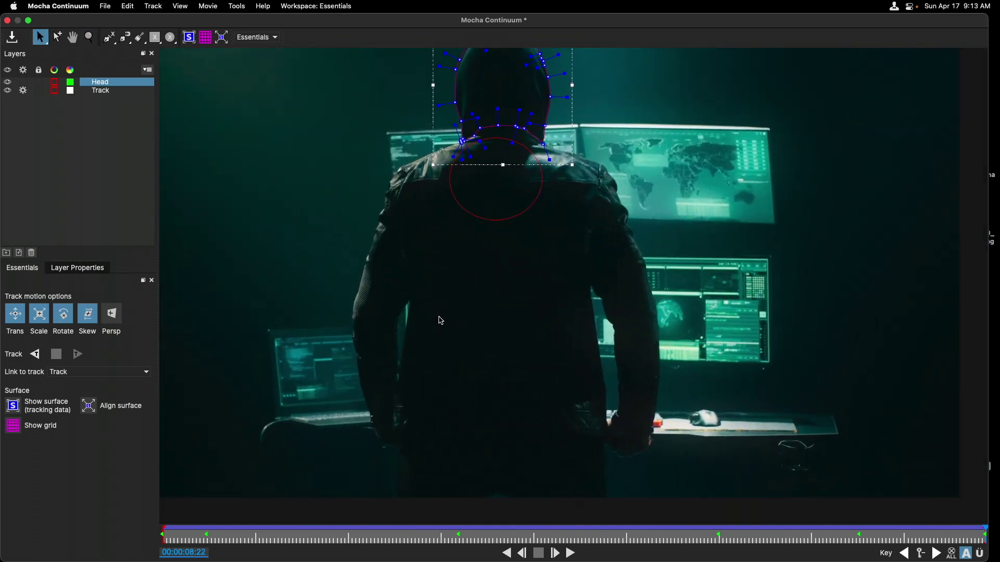
key(ctrl+l)
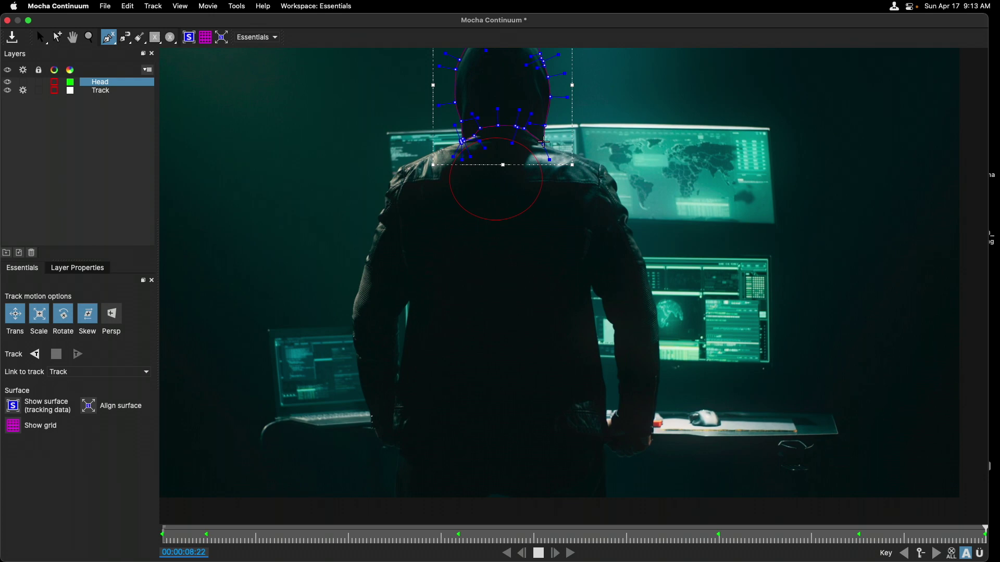
click(37, 31)
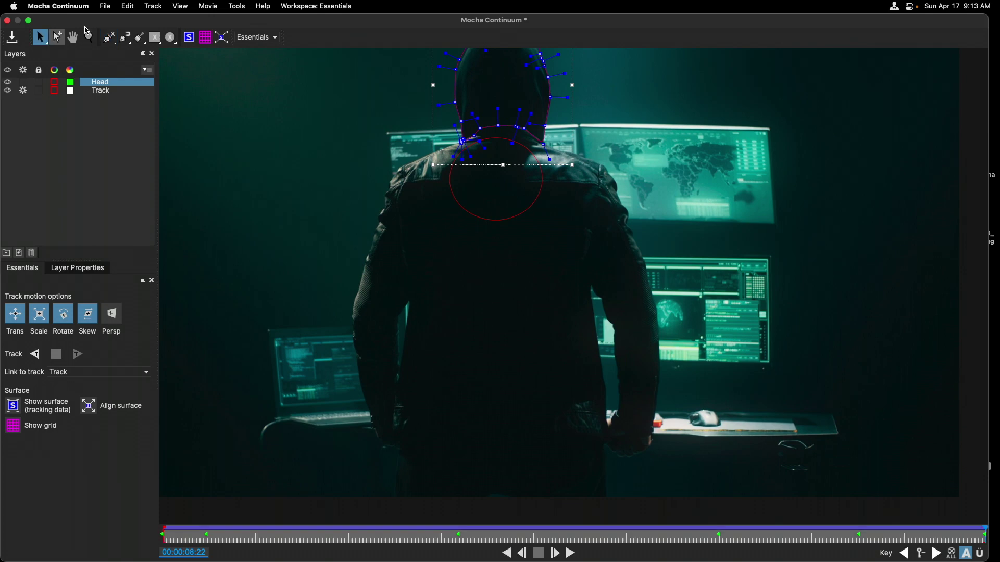
Draw a closed X-spline around the jacket and arms as Layer 3, then nudge inner left-arm points.
click(110, 37)
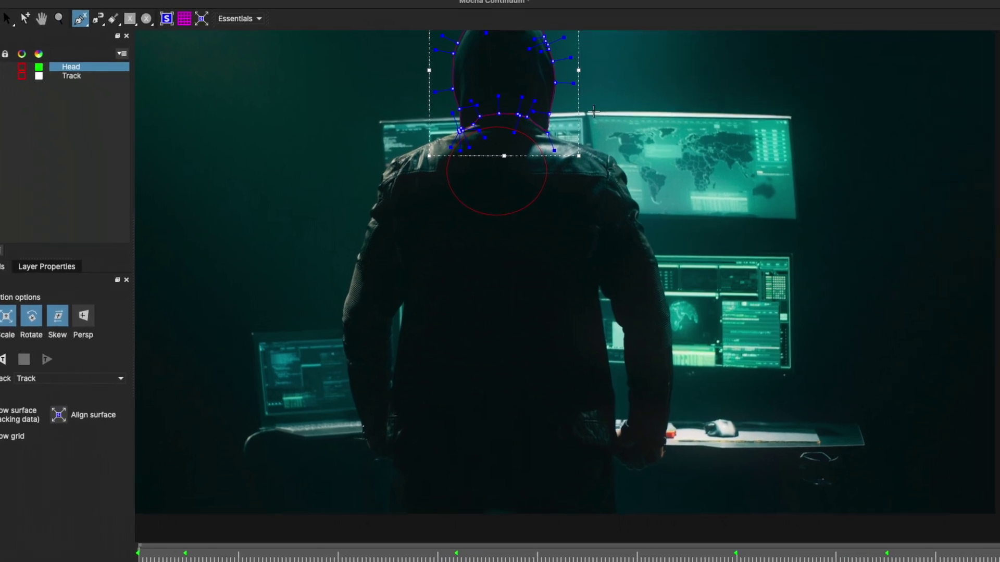
drag(558, 123, 497, 525)
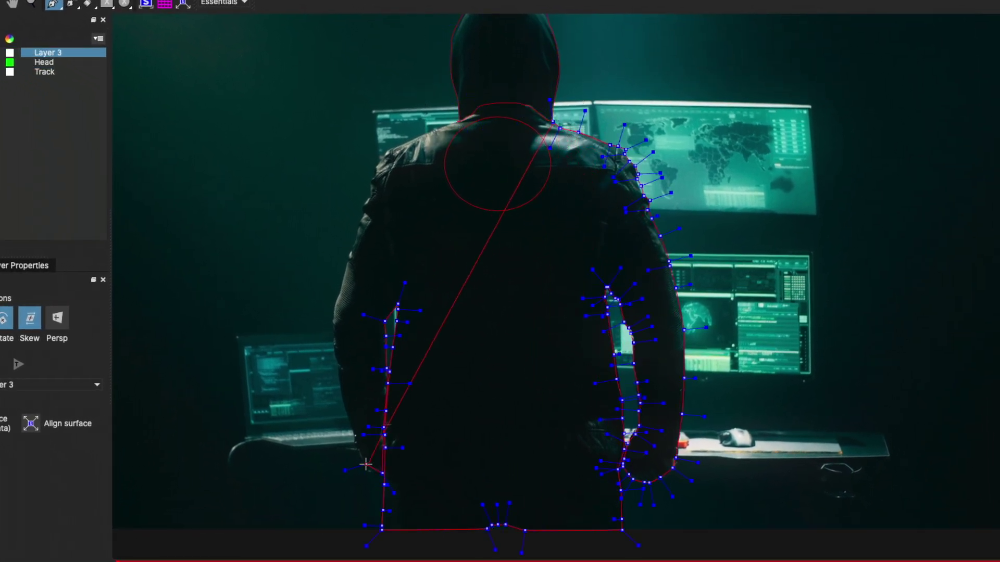
drag(496, 524, 551, 120)
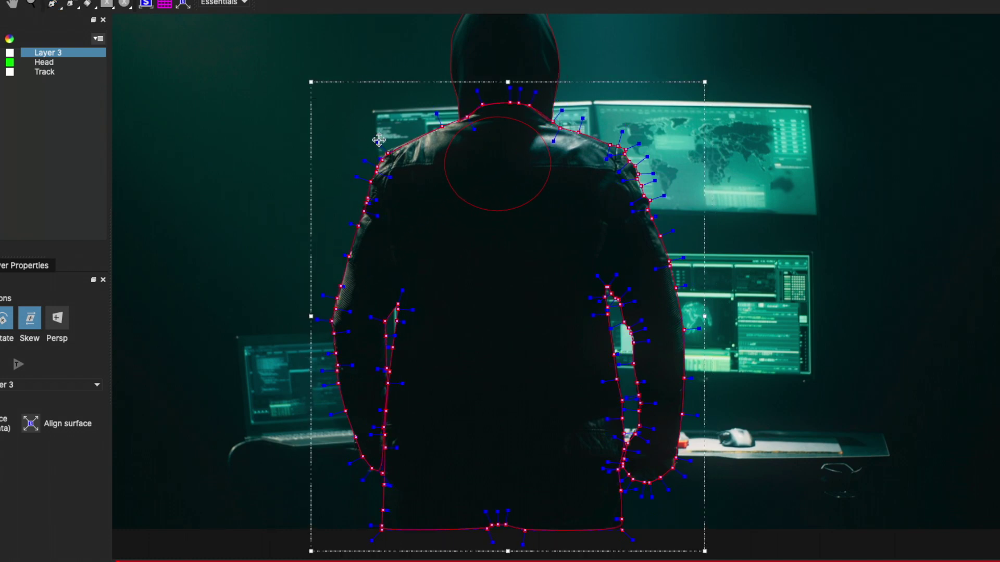
click(61, 53)
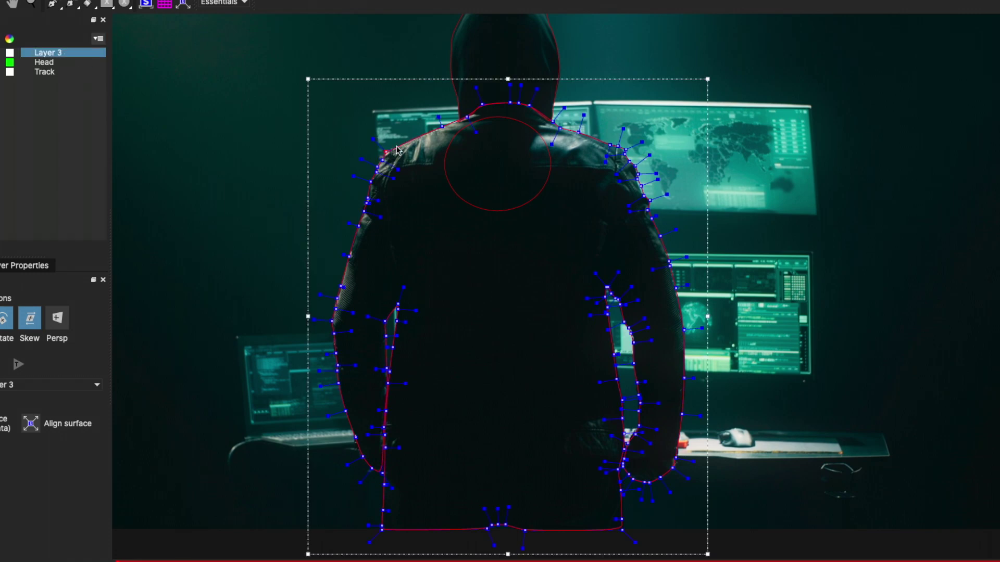
drag(387, 384, 385, 383)
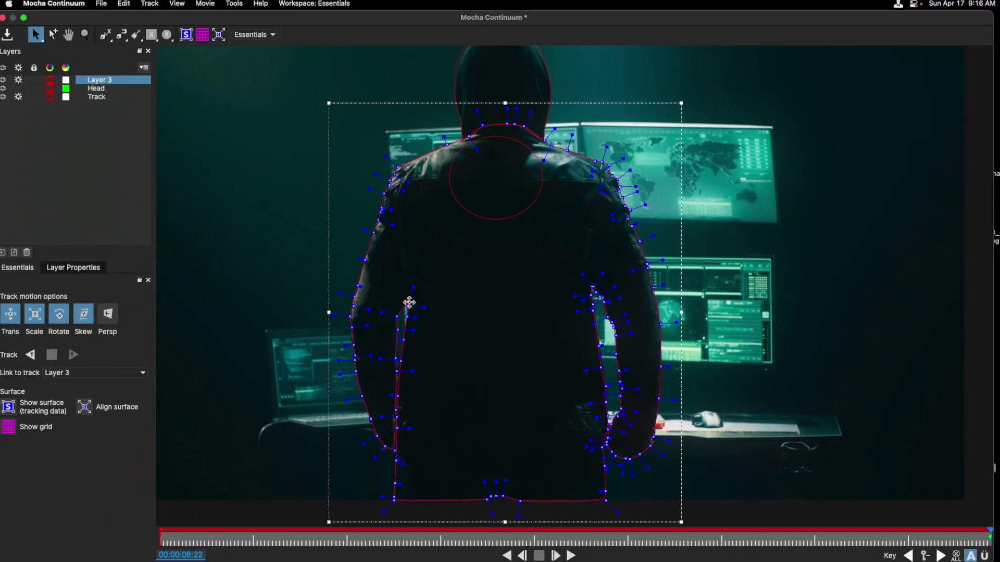
click(408, 302)
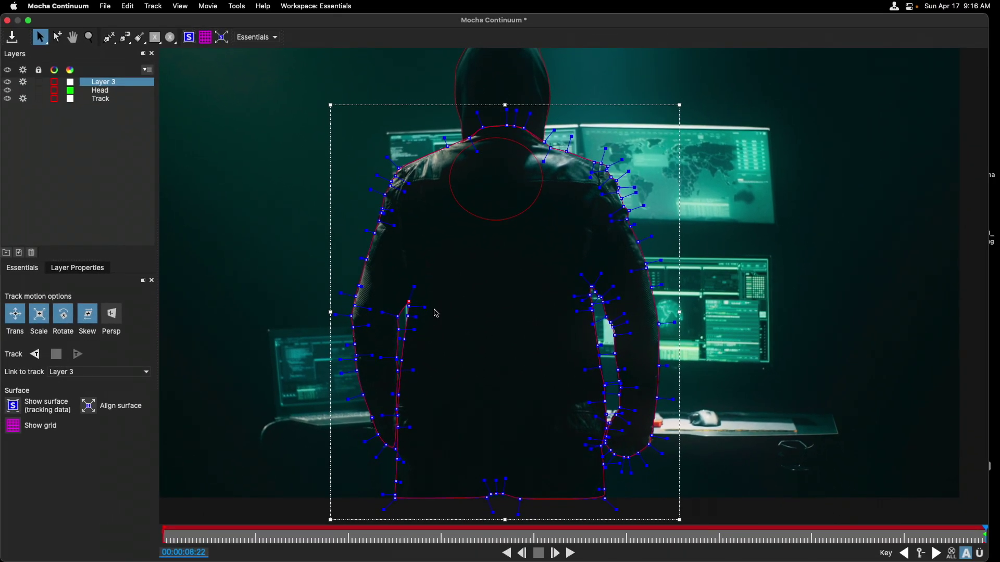
Rename Layer 3 to Body, colour it green, and link it to the Track layer.
double_click(102, 81)
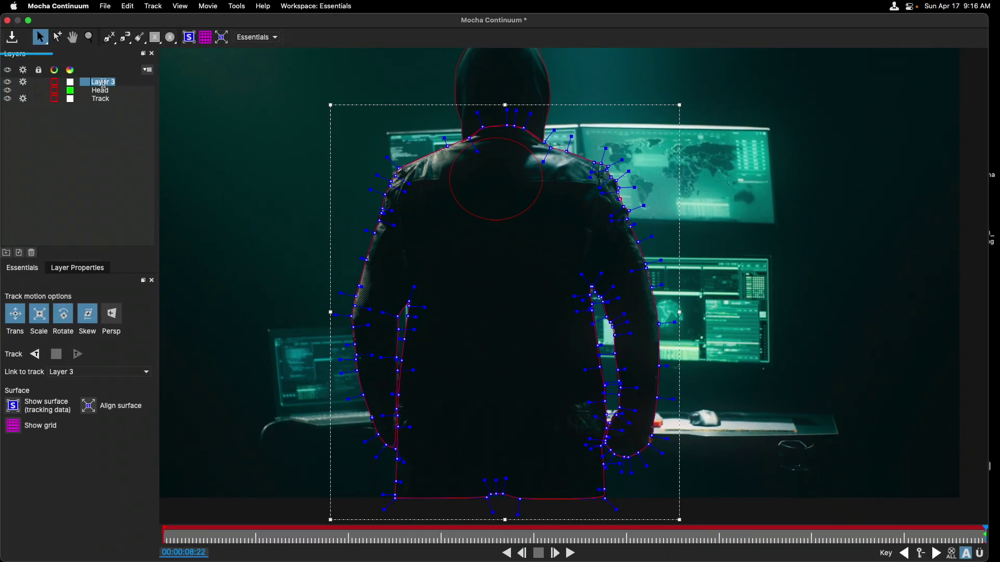
text(Bo)
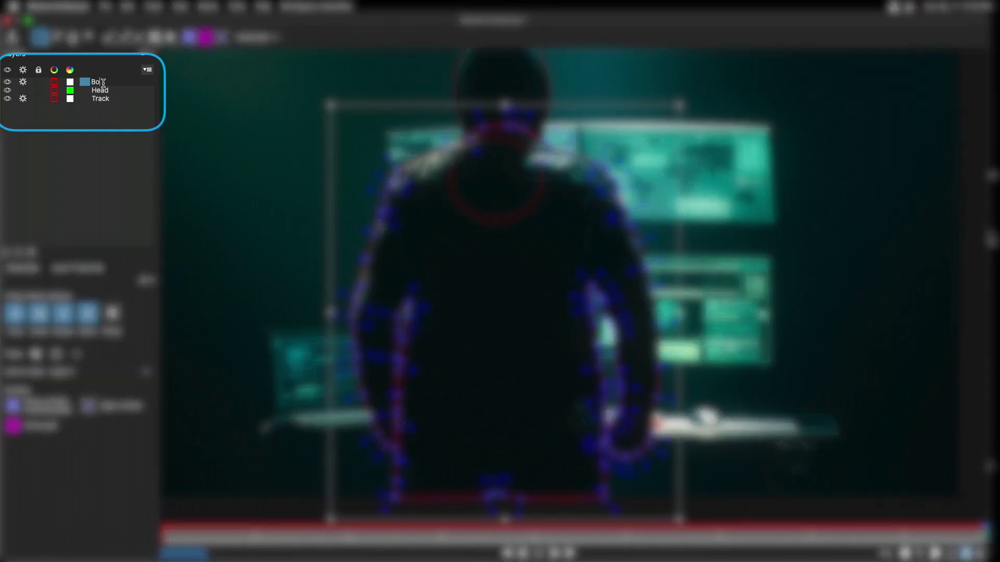
text(dy)
key(Return)
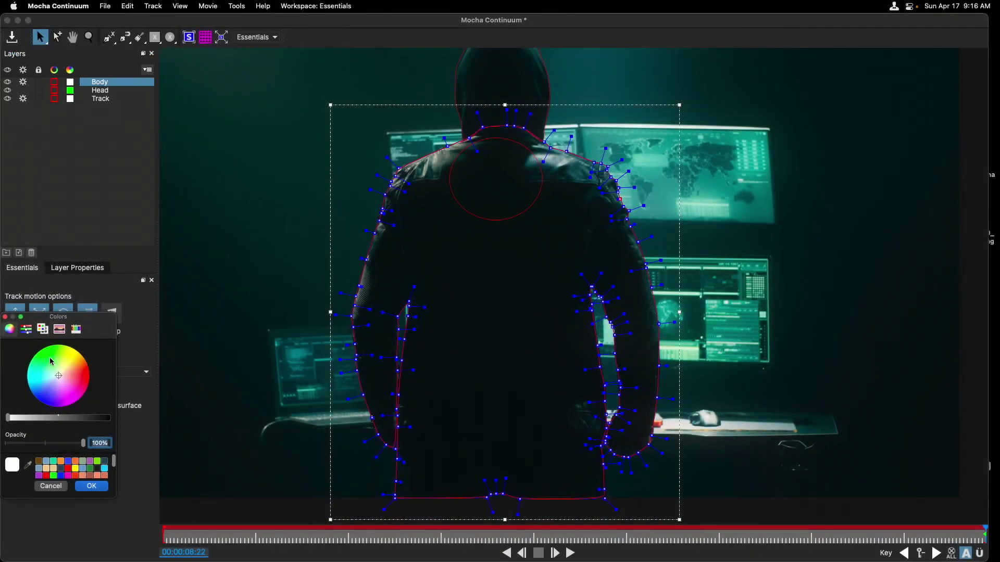
click(45, 352)
click(104, 485)
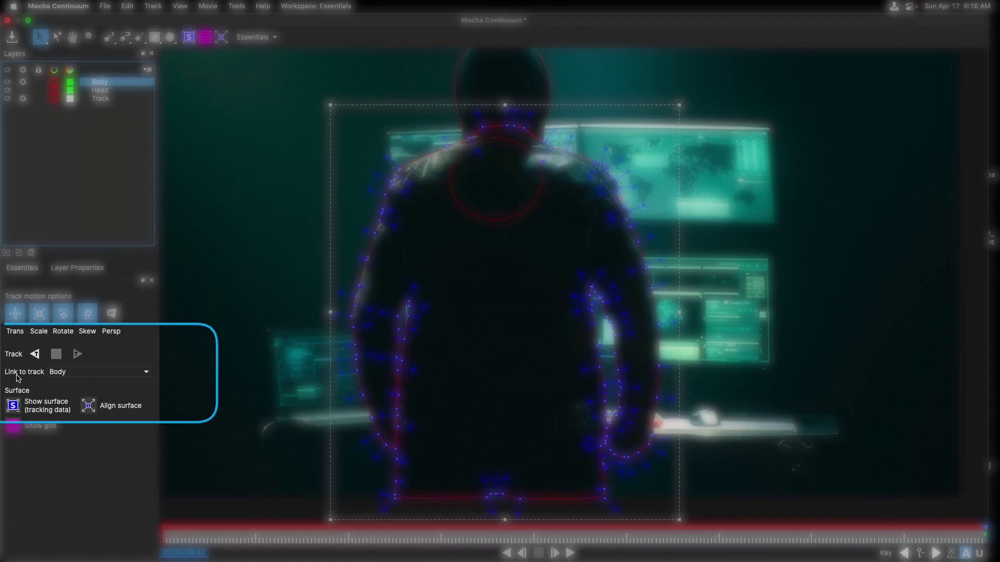
click(88, 373)
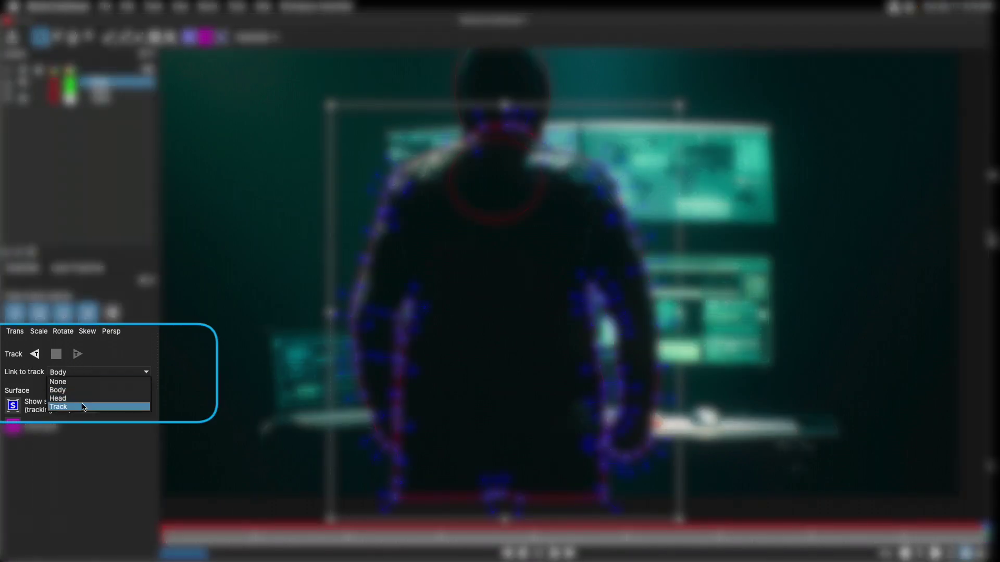
click(78, 406)
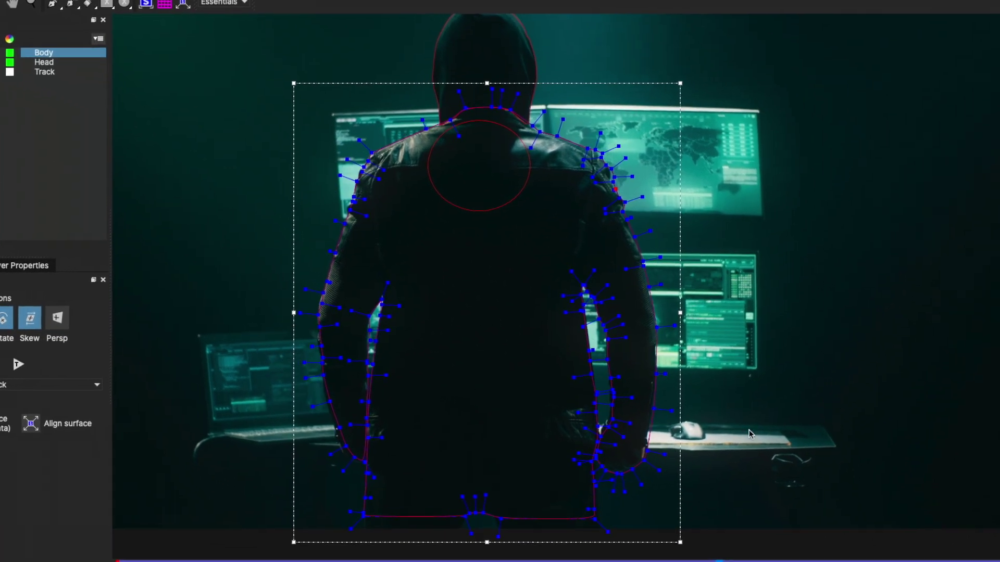
Drag the Body mask's bottom points to reshape its lower edge, then select the right-shoulder points.
drag(363, 522, 364, 529)
drag(462, 516, 462, 525)
drag(595, 517, 599, 509)
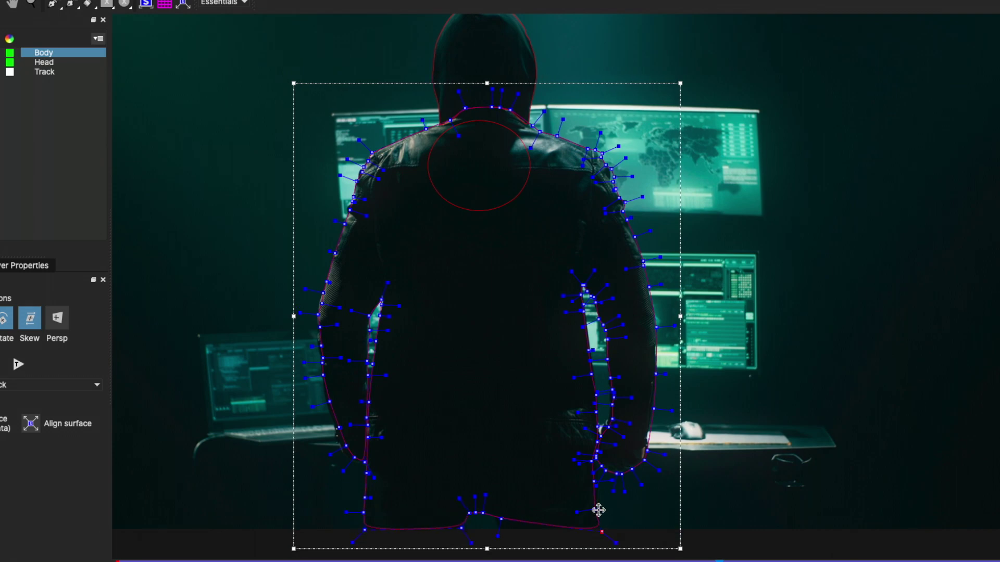
drag(497, 520, 497, 514)
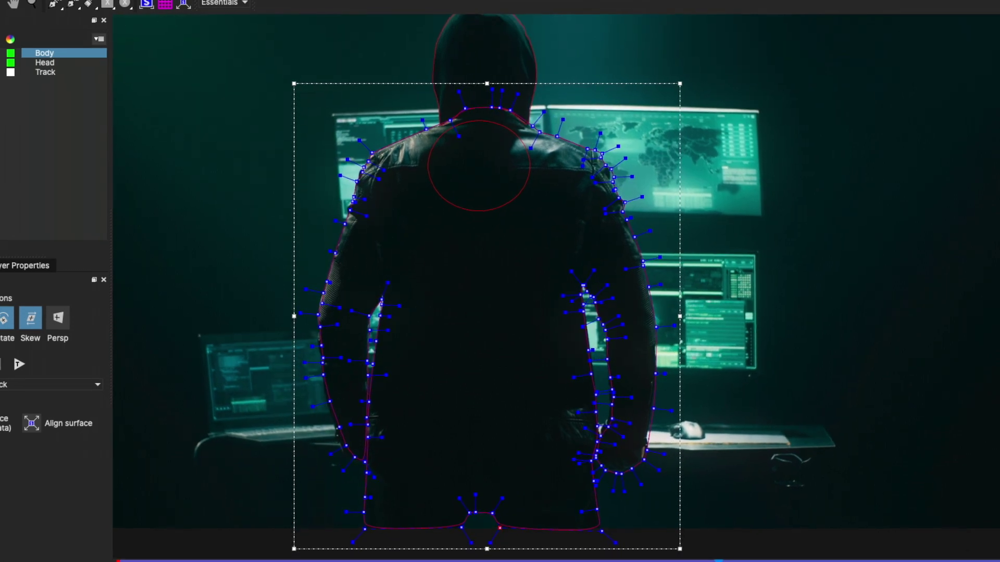
drag(584, 143, 649, 221)
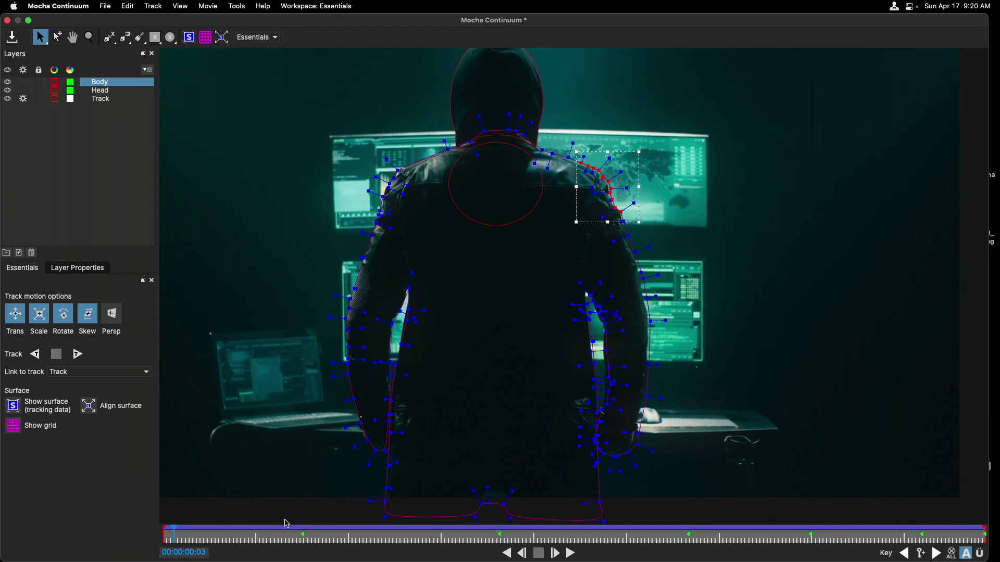
Hide the Track layer, review the Body and Head masks, then save and close Mocha.
click(8, 100)
click(102, 101)
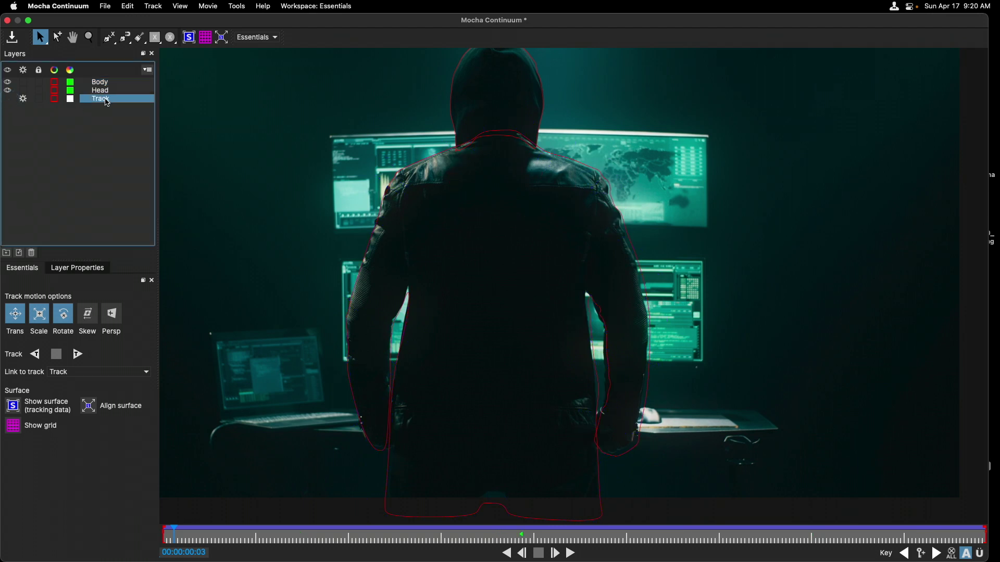
click(100, 83)
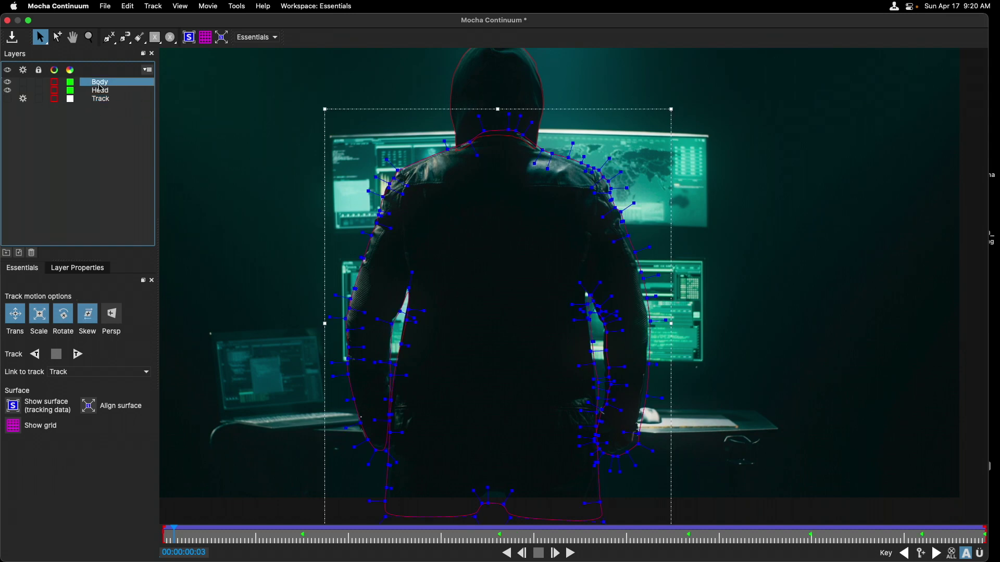
click(103, 91)
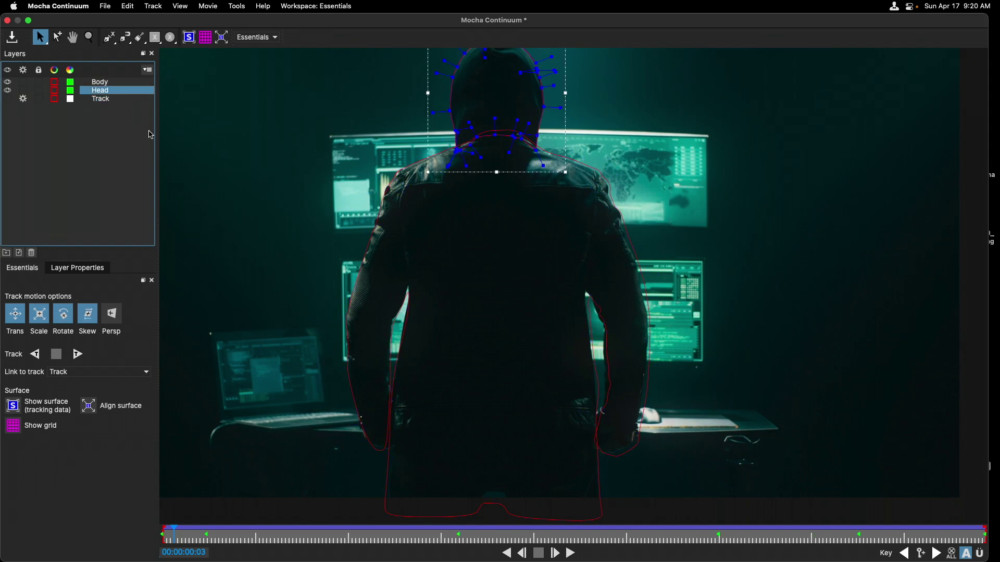
click(7, 20)
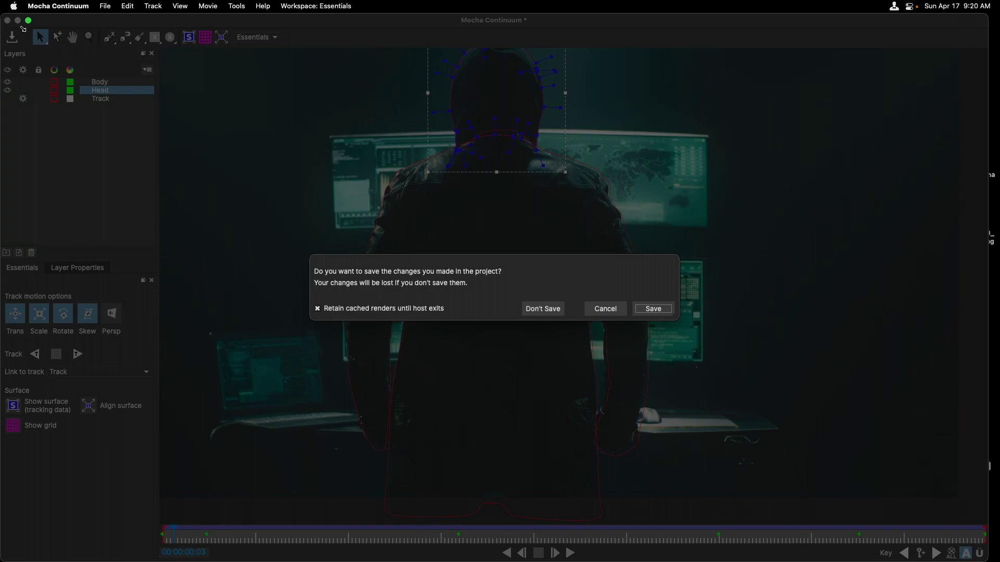
click(652, 309)
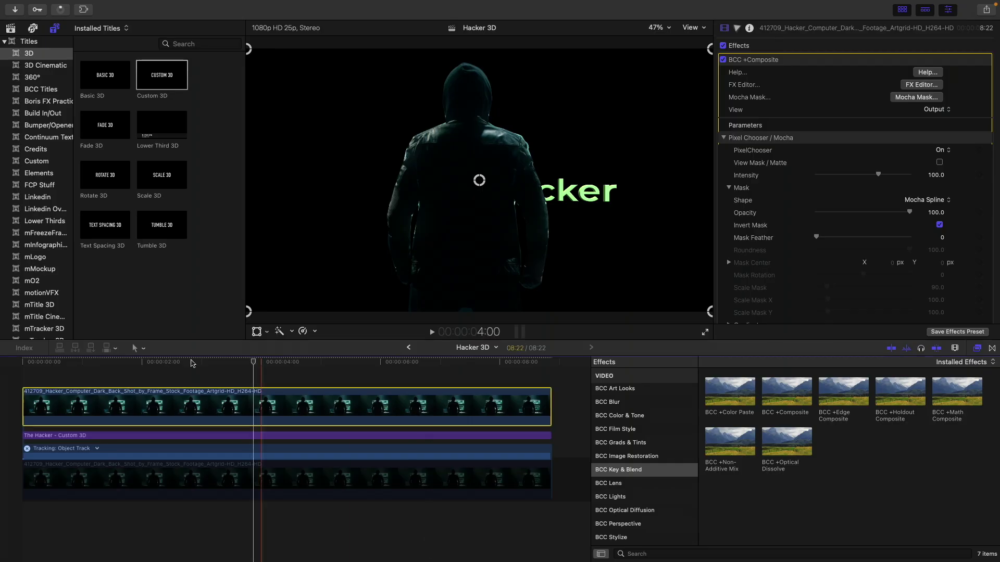
Re-enable the lower tracking clip and disable the upper masked hacker clip with V.
mouse_move(251, 367)
mouse_down()
mouse_move(123, 365)
mouse_move(286, 368)
mouse_move(272, 367)
mouse_up()
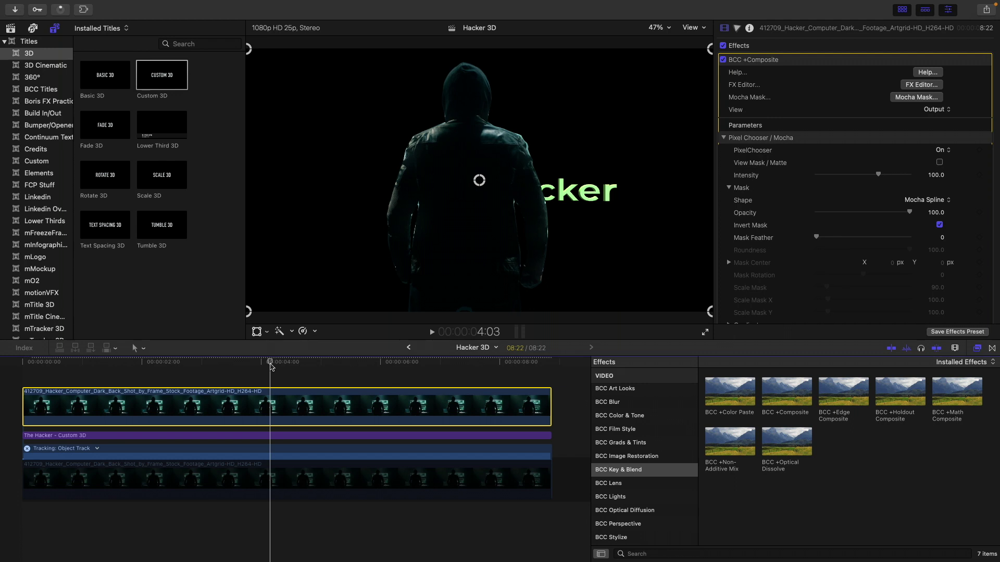
click(267, 490)
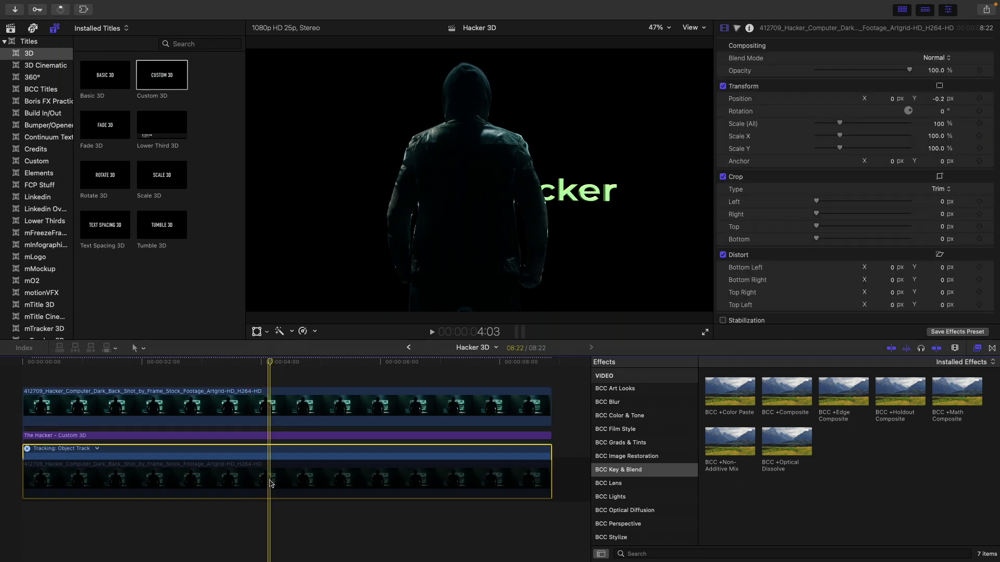
key(v)
click(271, 412)
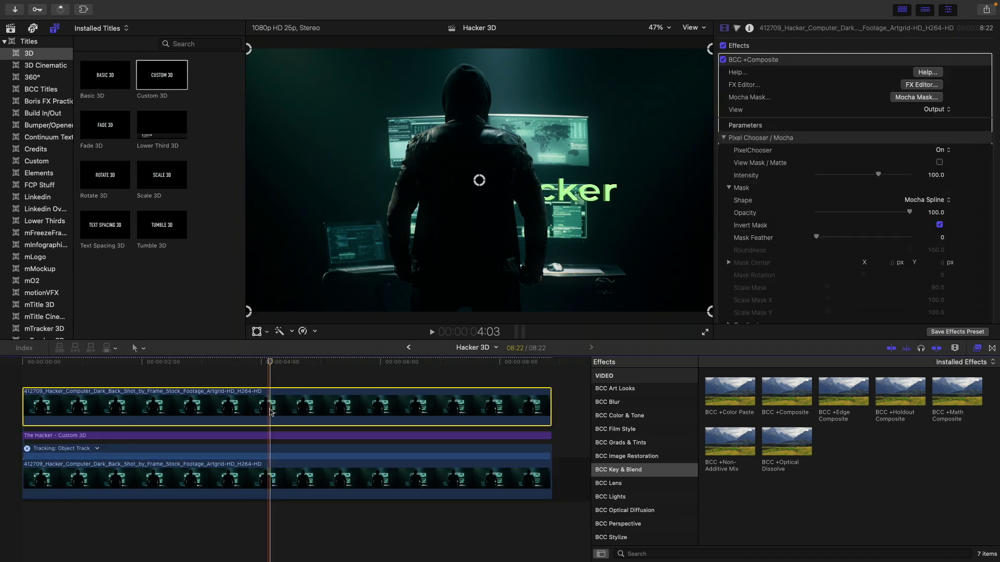
key(v)
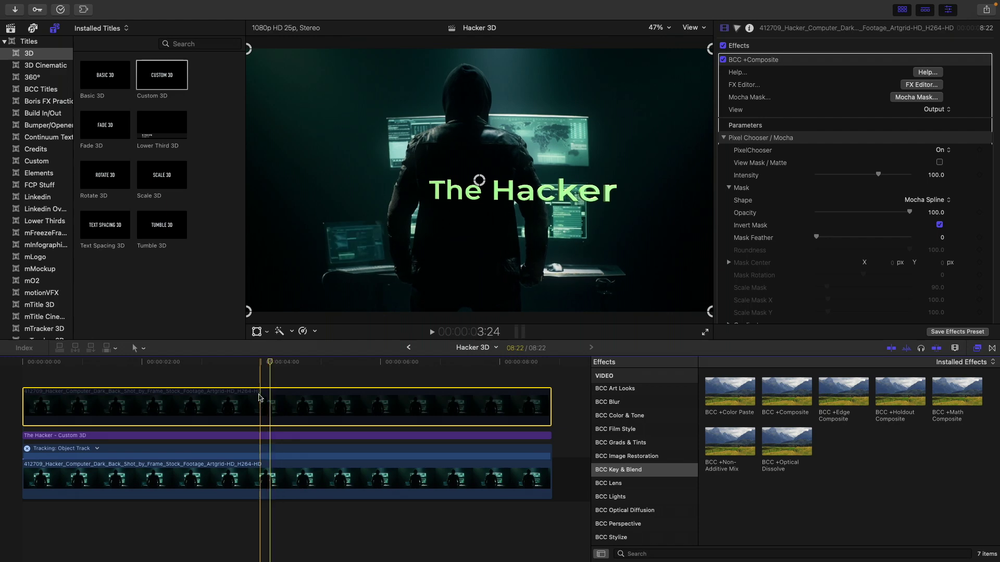
Split the title into 'The' / 'Hacker' lines, left-align them, and move it up-left.
double_click(496, 196)
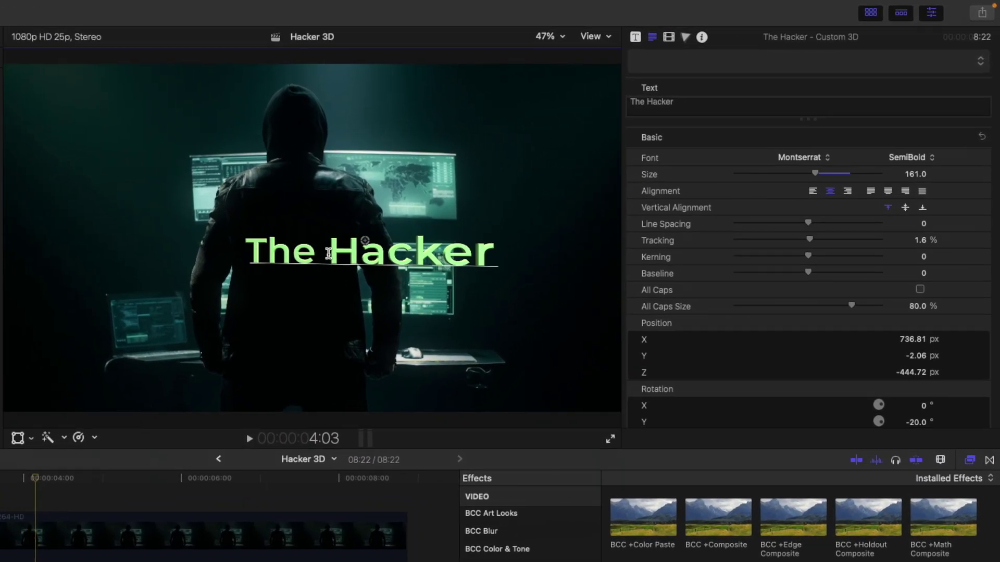
key(Return)
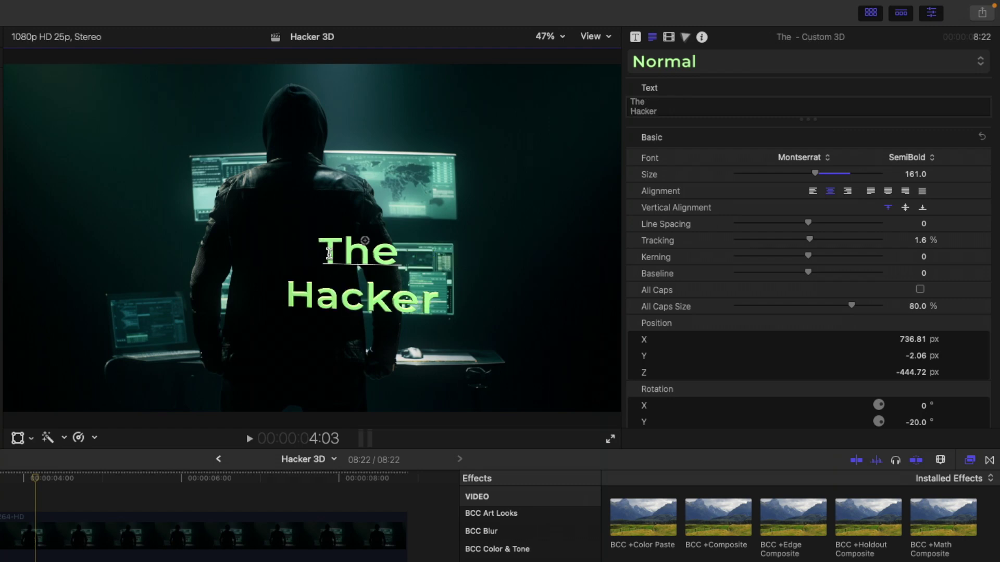
drag(300, 250, 482, 304)
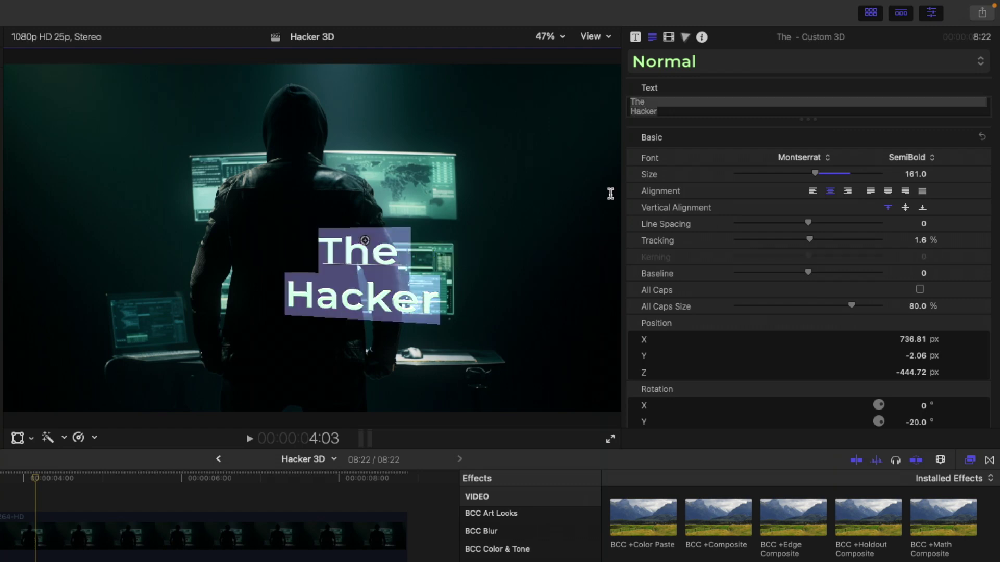
click(812, 191)
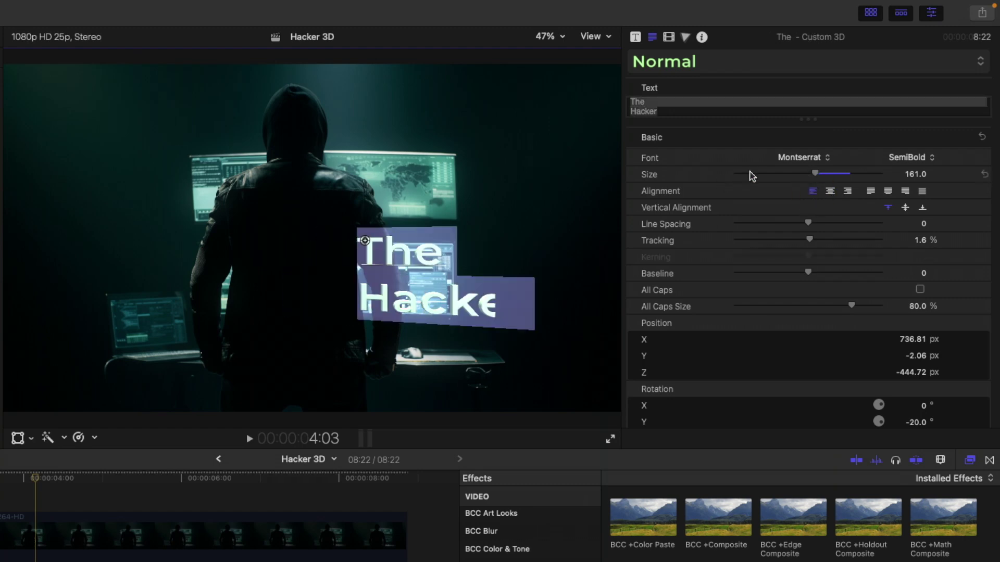
drag(399, 250, 340, 206)
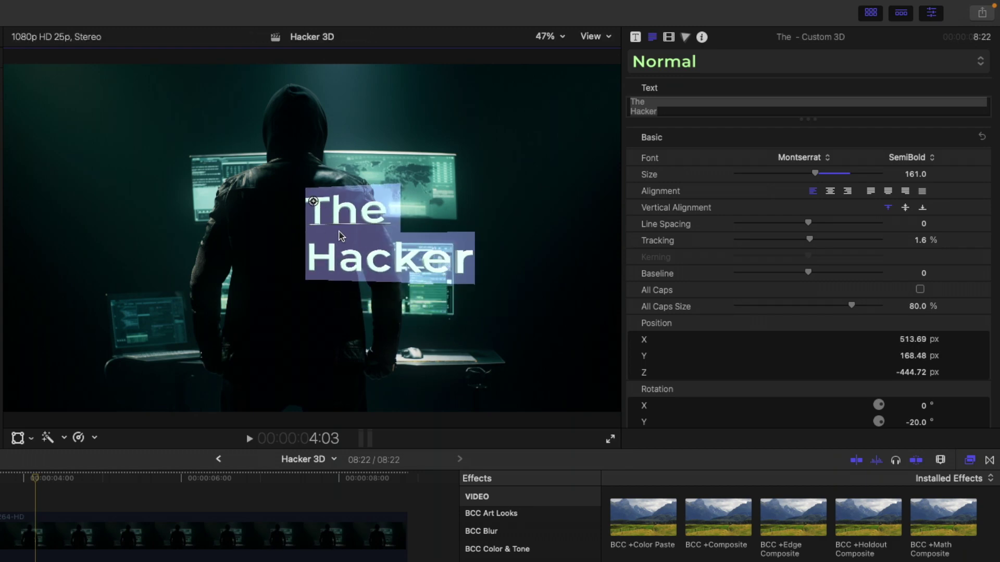
Move the title up-right, re-tilt it, and shrink it to size 128.
click(173, 508)
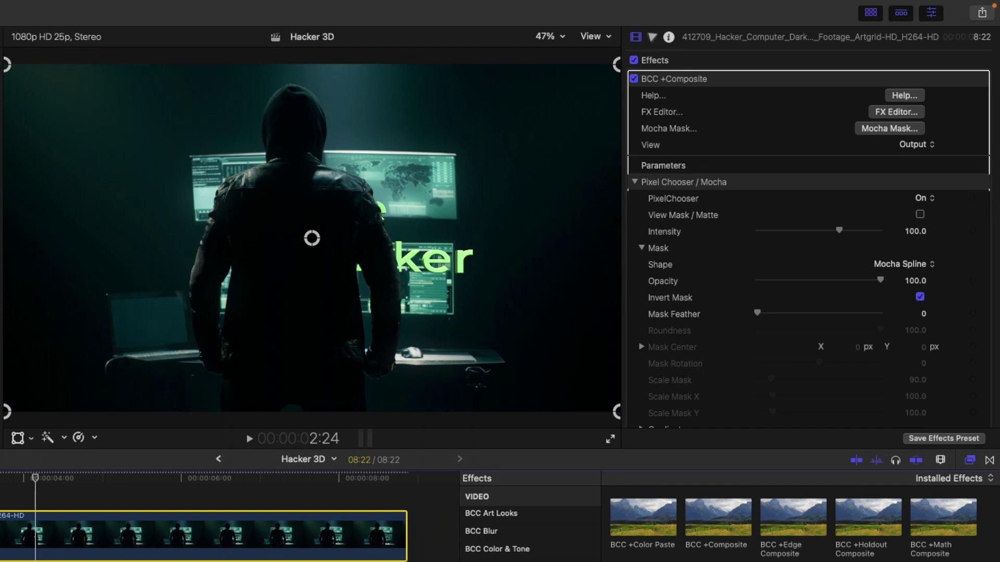
key(shift+super+a)
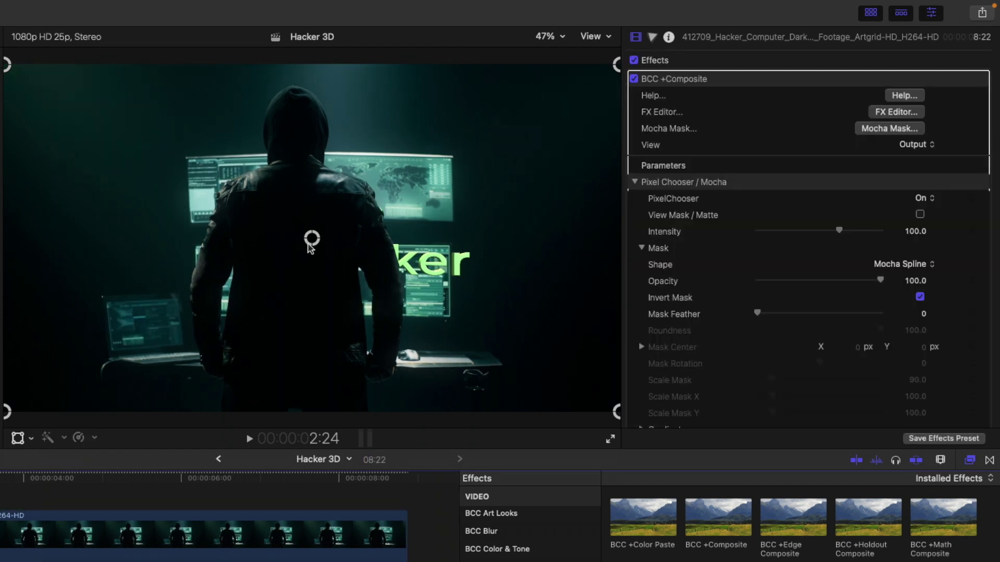
click(391, 278)
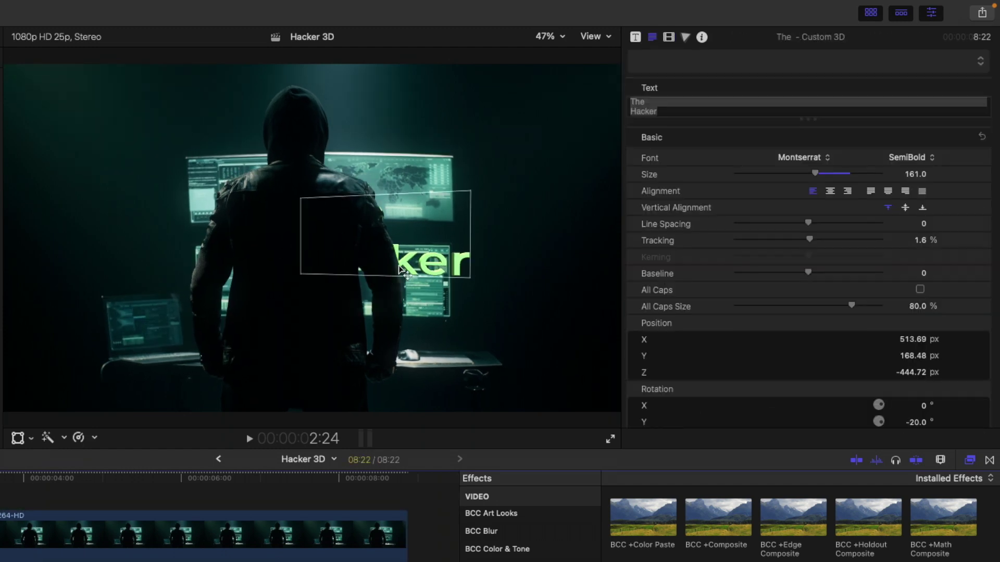
drag(407, 271, 433, 243)
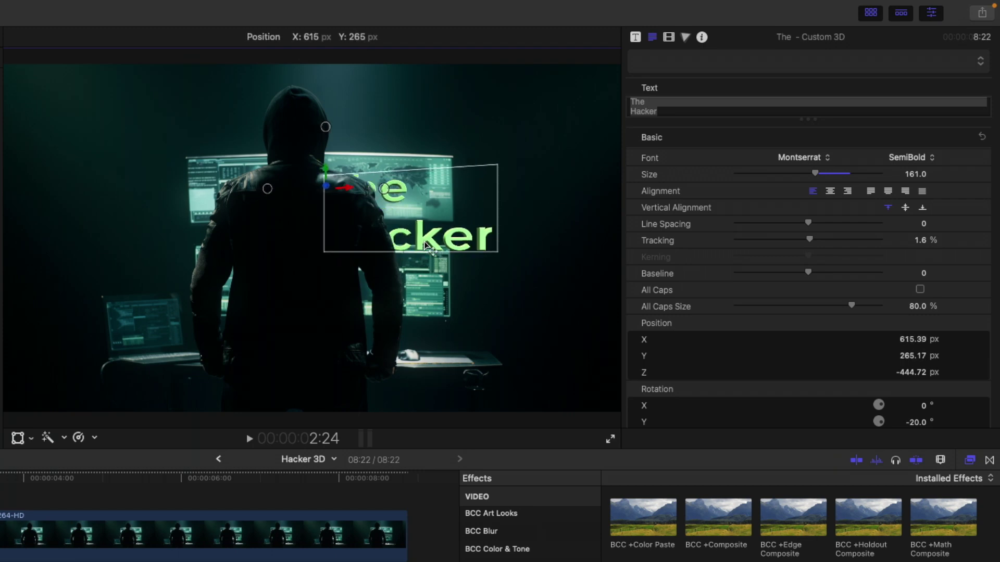
mouse_move(384, 188)
mouse_down()
mouse_move(266, 192)
mouse_move(350, 190)
mouse_up()
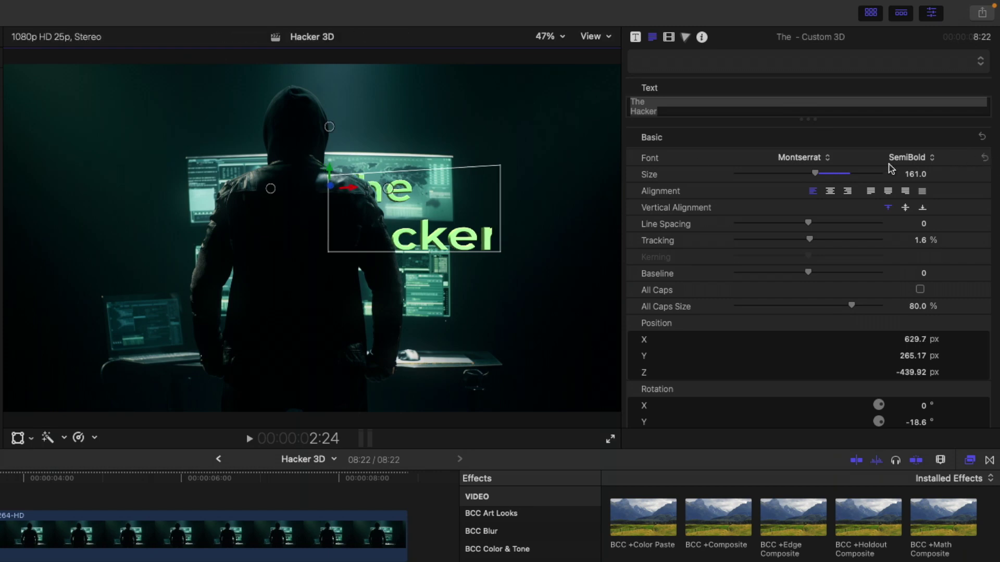
drag(814, 174, 799, 174)
drag(350, 188, 399, 181)
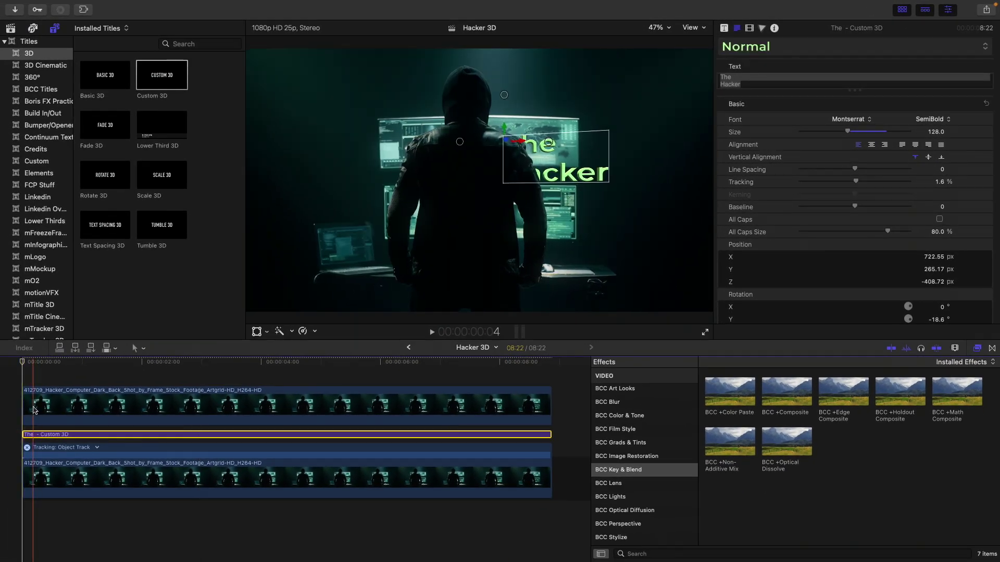
Set the top clip's Mask Feather to 1.0, preview playback, and browse BCC Lights.
click(33, 408)
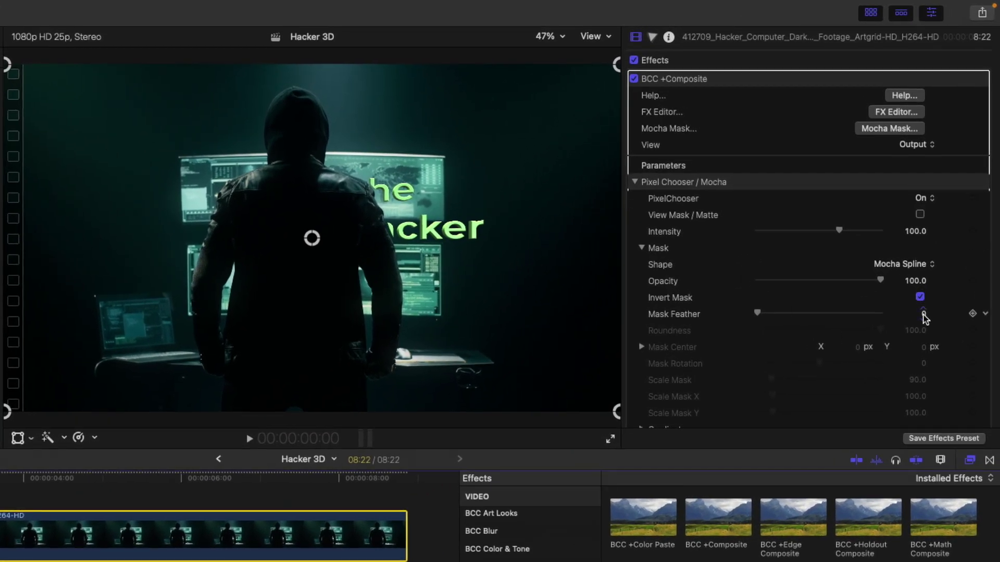
click(924, 314)
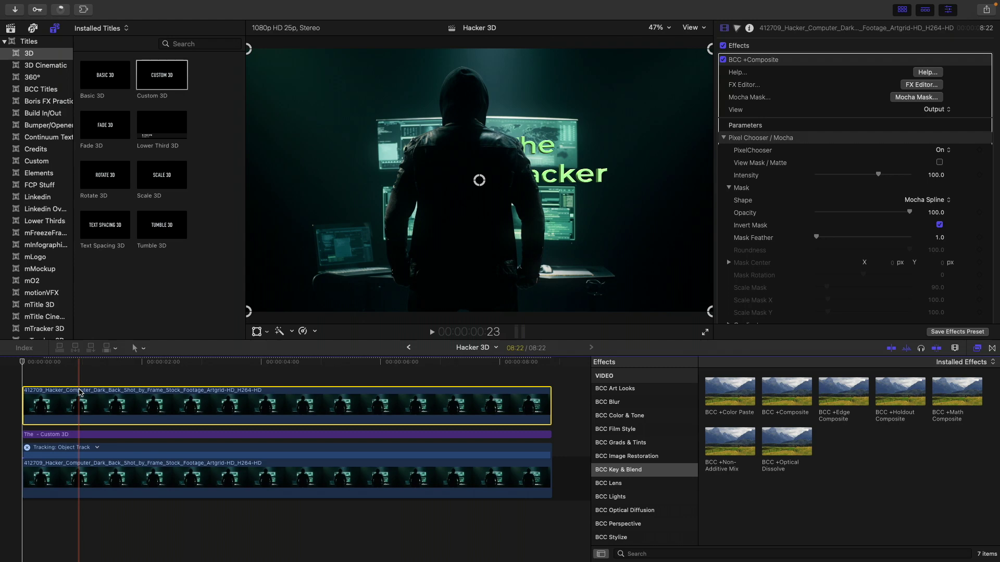
key(space)
click(620, 498)
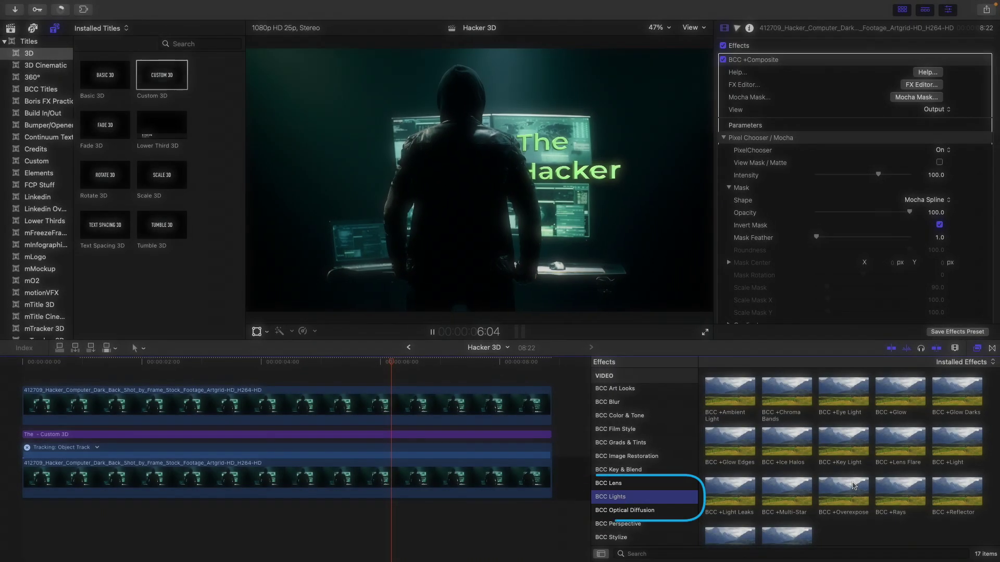
scroll(847, 480, down, 2)
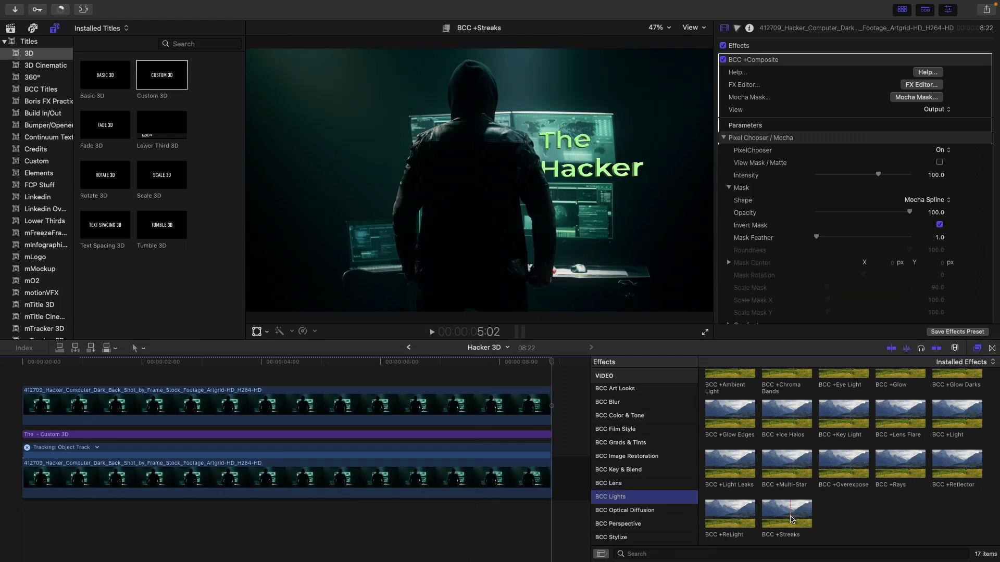
Drop BCC +Streaks onto the top hacker clip and select it at 4:02.
drag(846, 486, 318, 398)
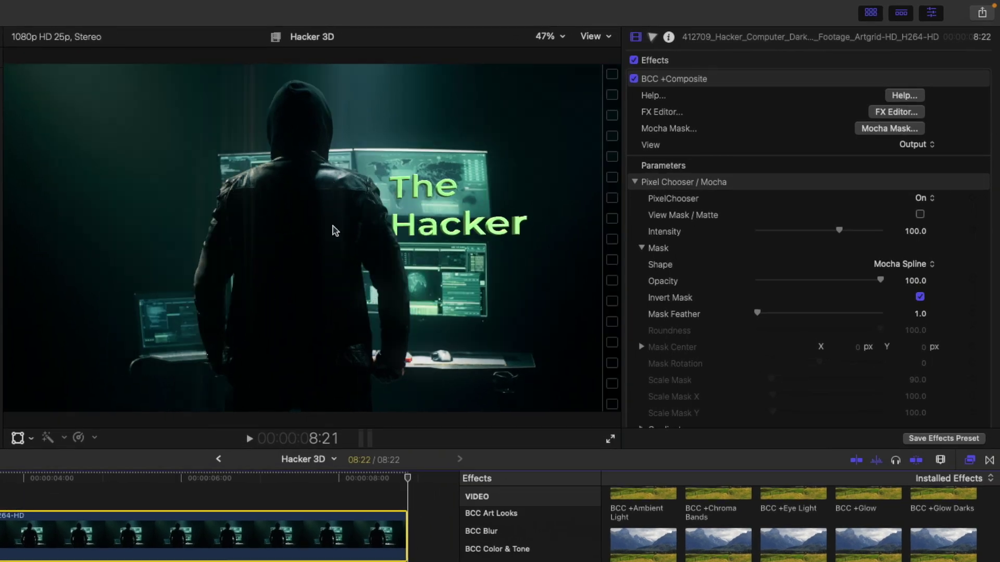
click(32, 526)
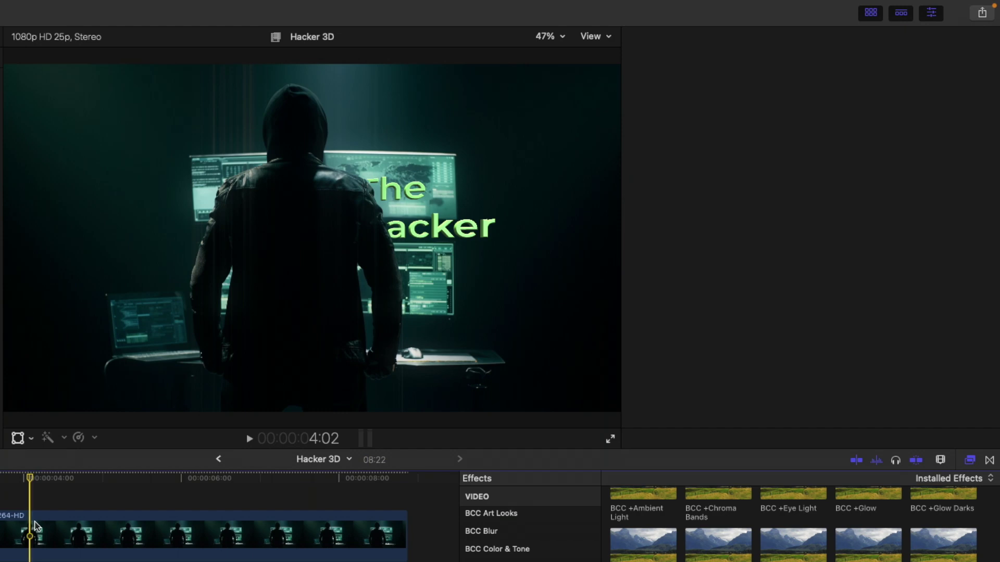
click(36, 528)
Set BCC +Streaks Brightness to 451 and matte Range to 83, testing Horizontal Streaks.
click(968, 79)
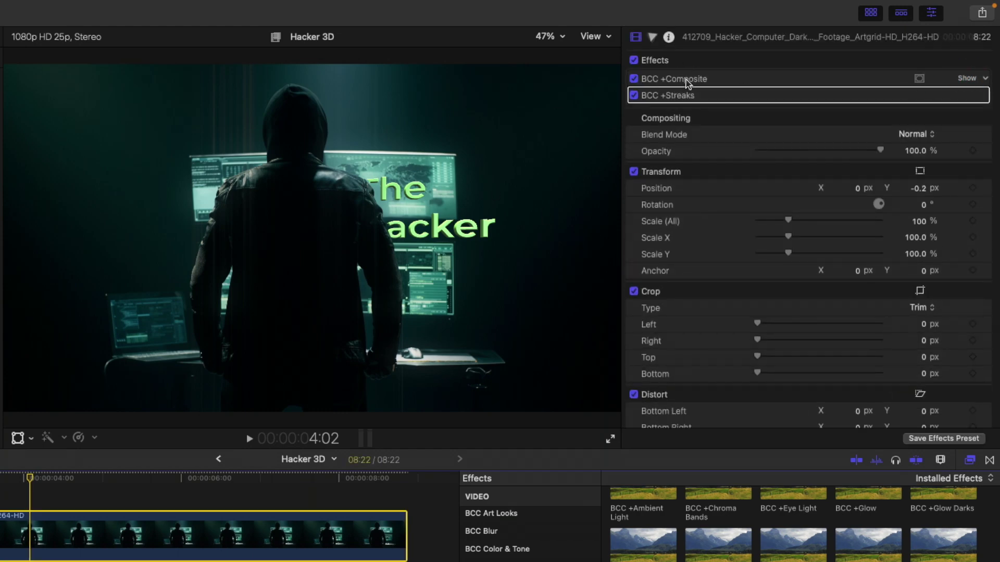
click(968, 96)
mouse_move(719, 264)
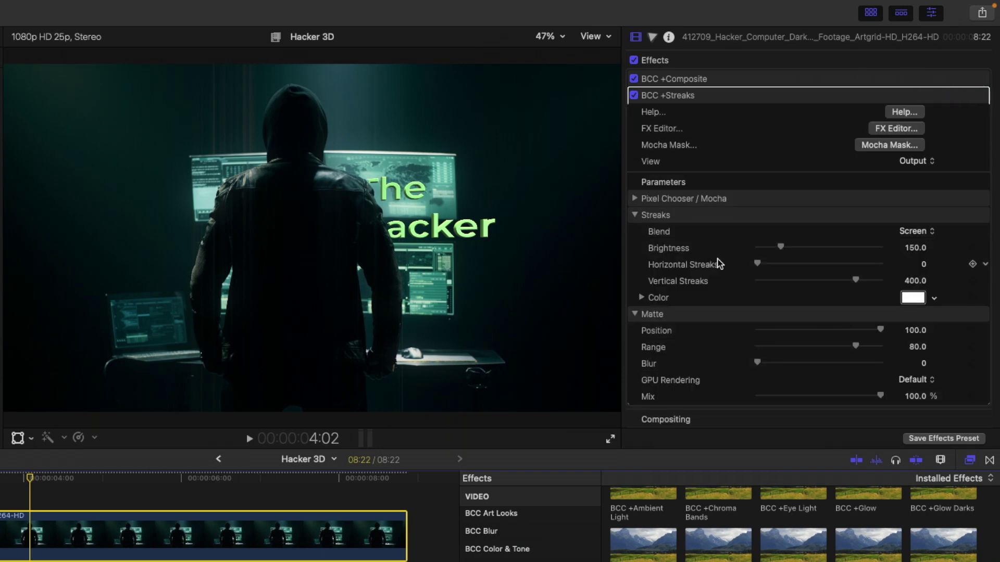
drag(783, 246, 826, 247)
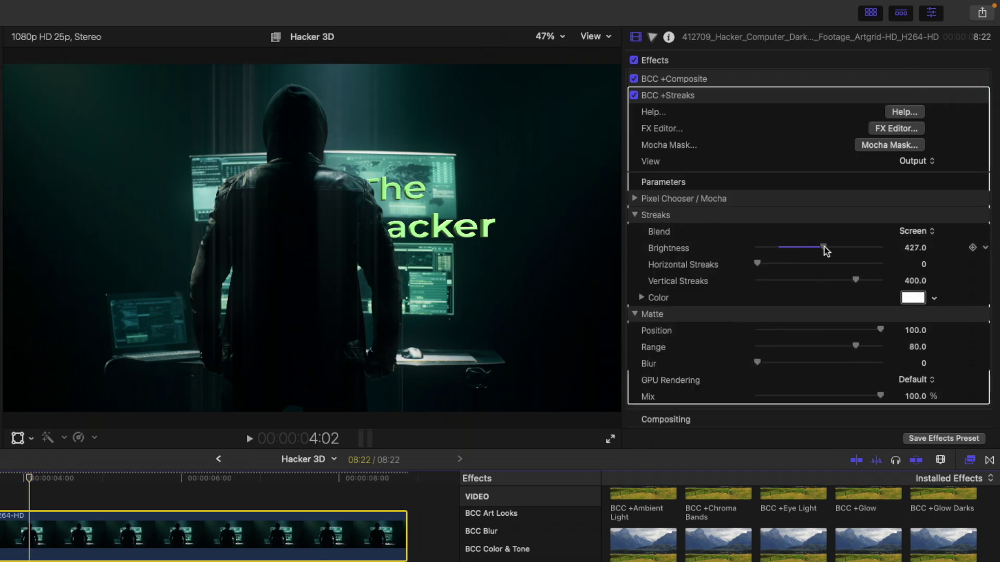
scroll(700, 324, down, 2)
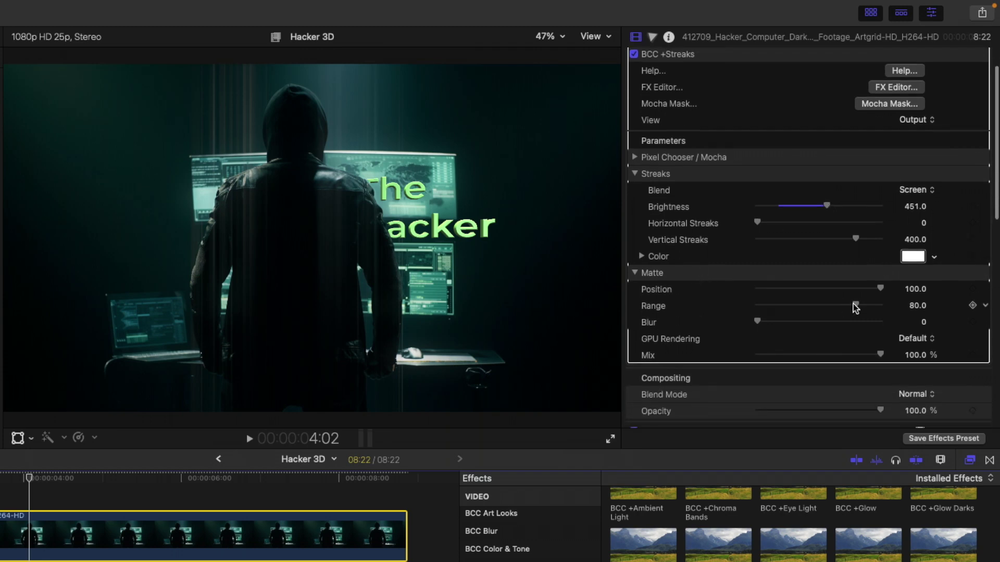
mouse_move(854, 306)
mouse_down()
mouse_move(821, 306)
mouse_move(859, 305)
mouse_up()
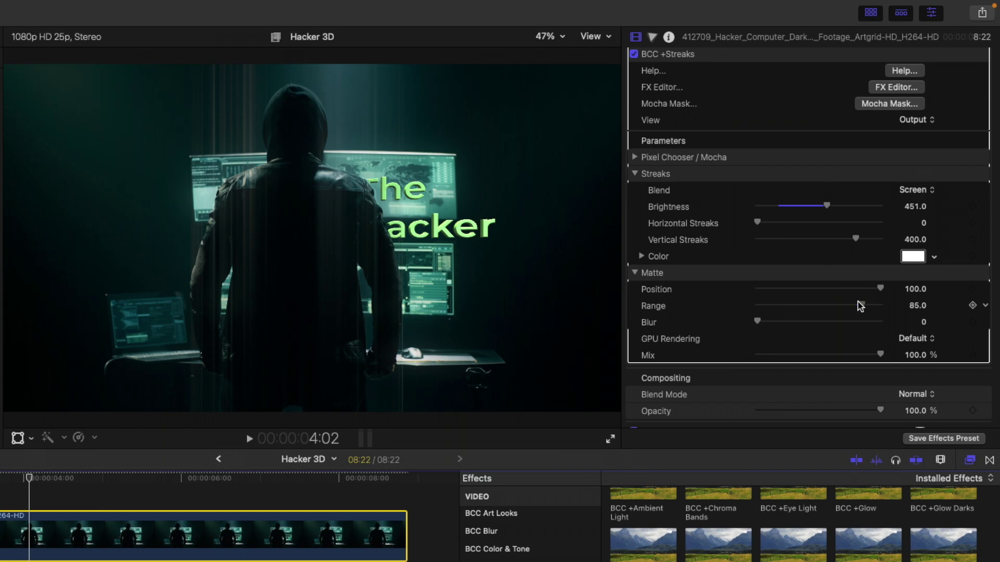
drag(858, 301, 857, 304)
mouse_move(757, 225)
mouse_down()
mouse_move(776, 223)
mouse_move(757, 223)
mouse_up()
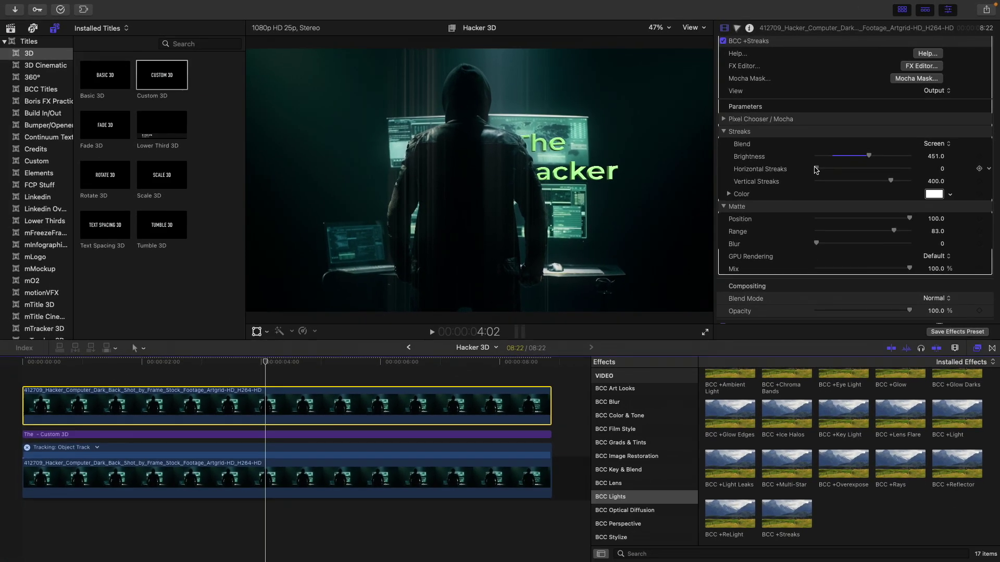
Rewind to the timeline start and play the streaked hacker composite full screen.
click(24, 363)
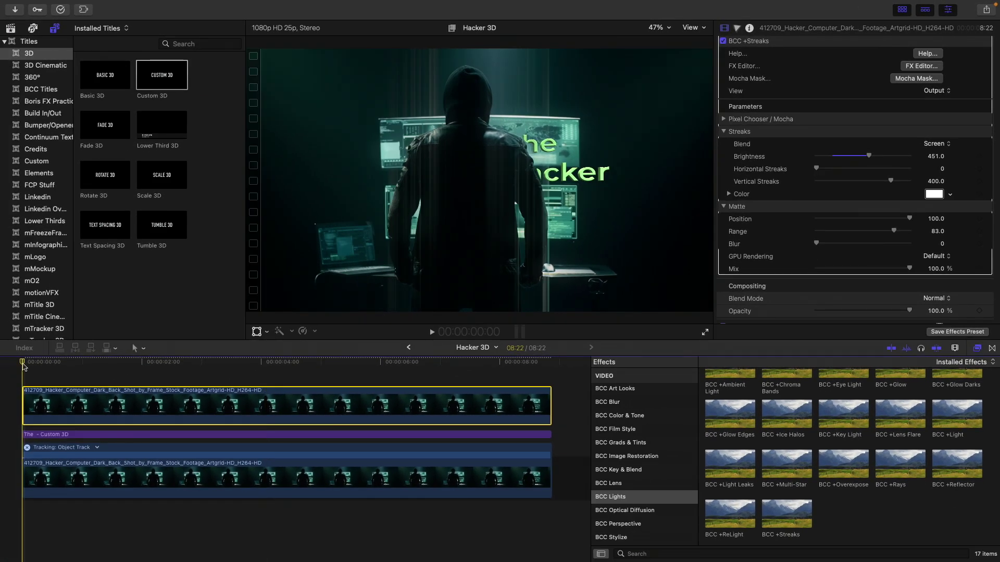
click(705, 331)
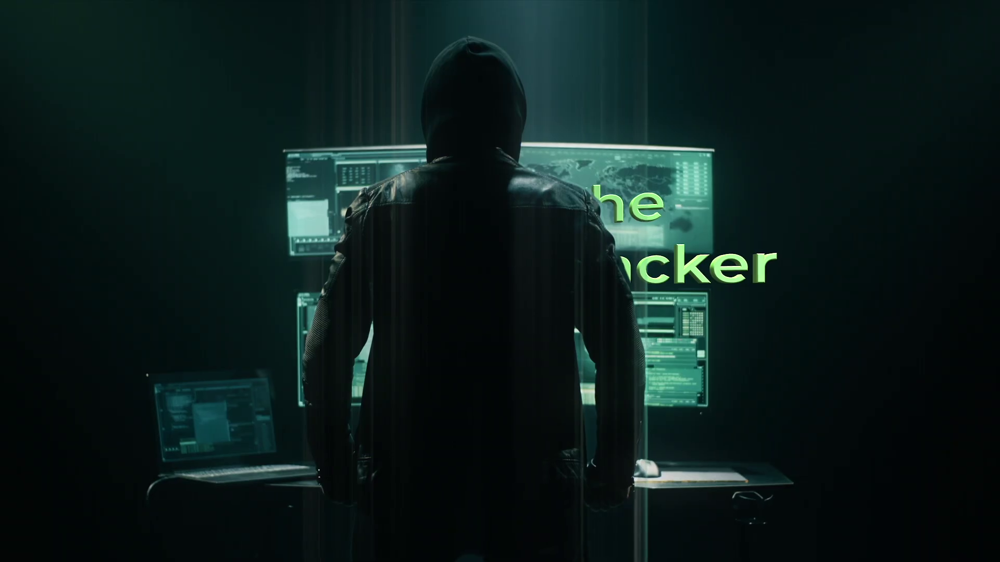